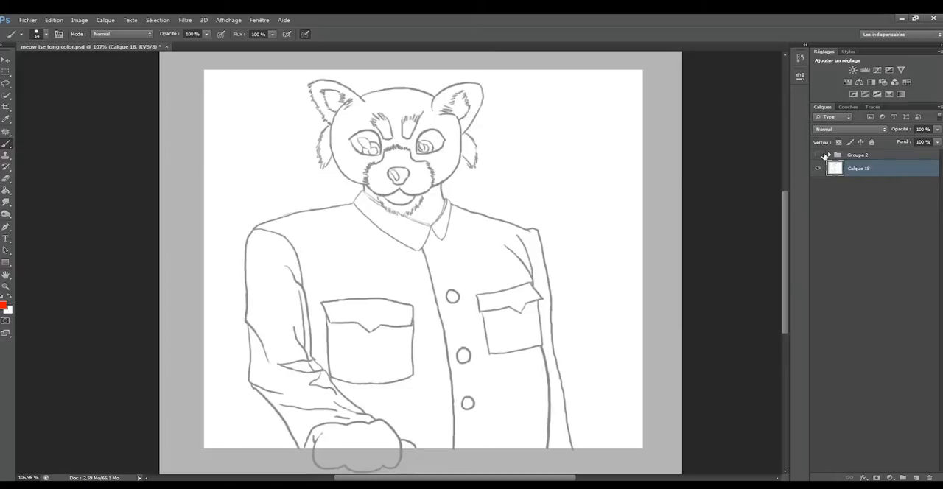
Show the Groupe 2 layer group to preview its colouring, and hide it again.
left_click(817, 156)
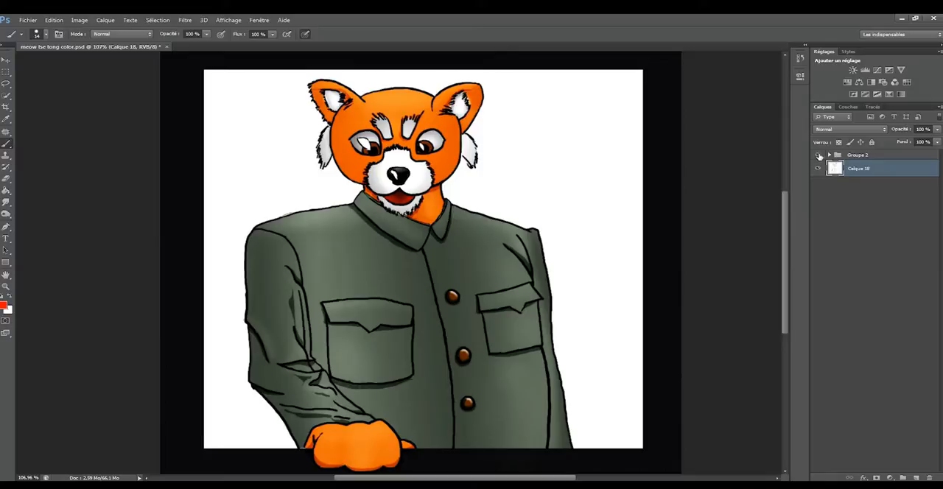
left_click(818, 155)
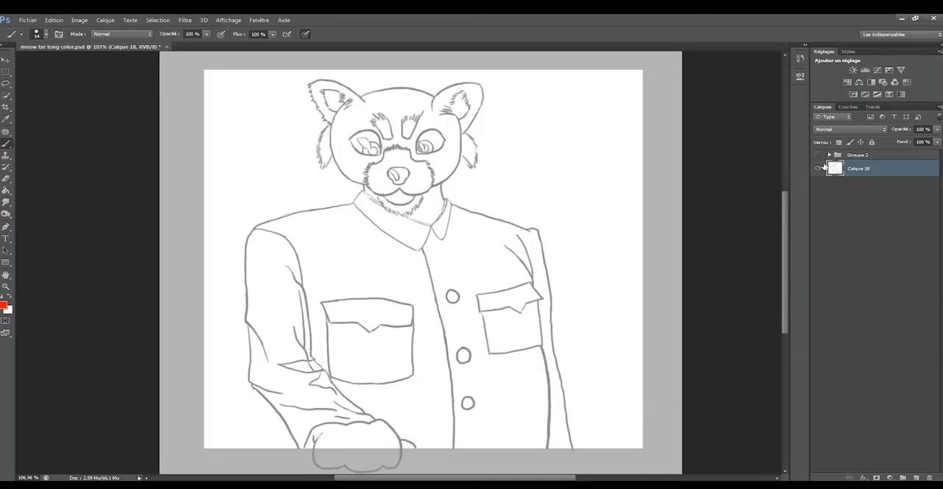
Create a new layer named "pelage tête" above the Calque 18 sketch.
key("ctrl+shift+n")
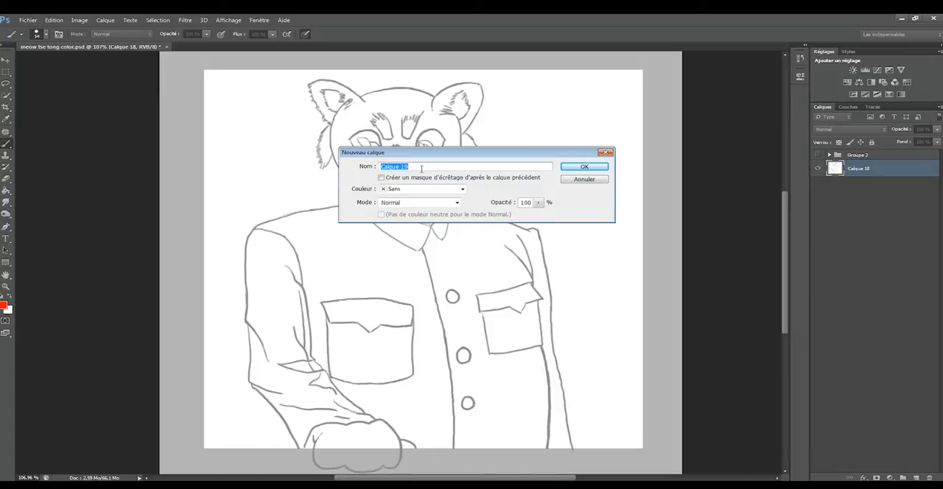
type("pelage tête")
key("Return")
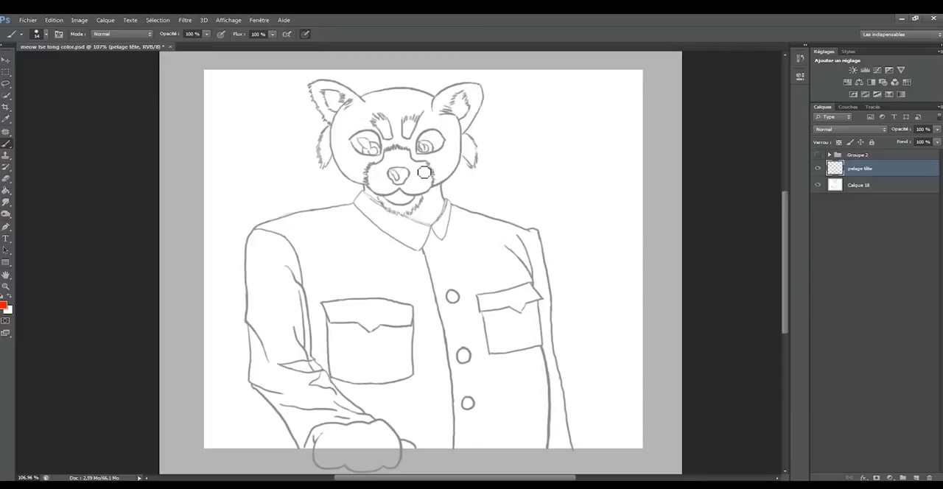
Try to fill the forehead with red using the Paint Bucket on the pelage tête layer, and undo it.
scroll(420, 168, "up", 5)
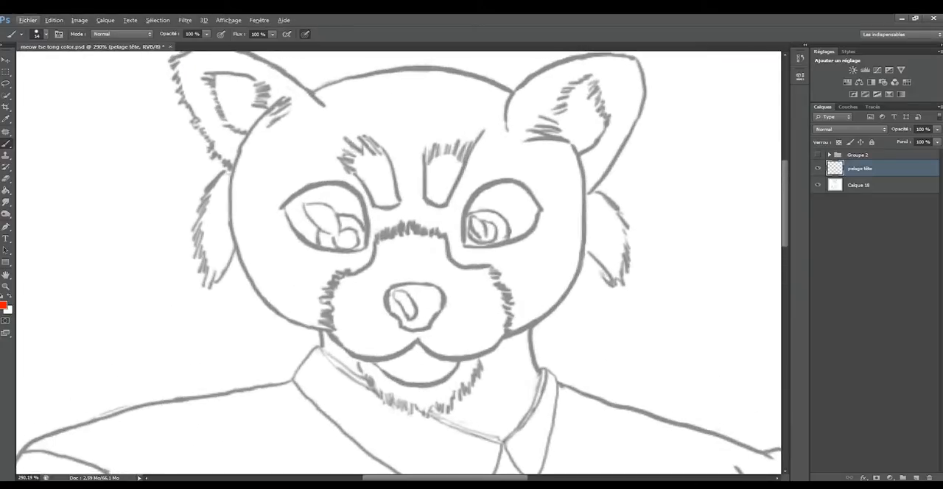
left_click_drag(787, 196, 788, 183)
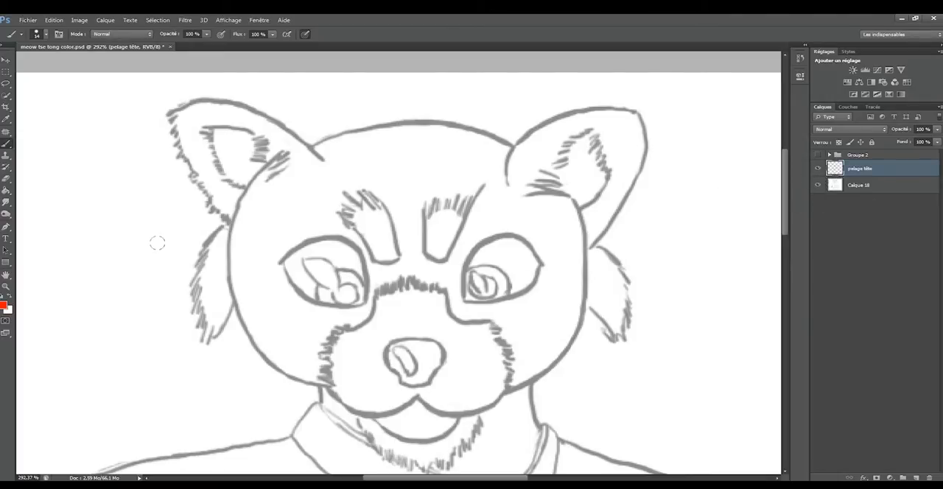
key("g")
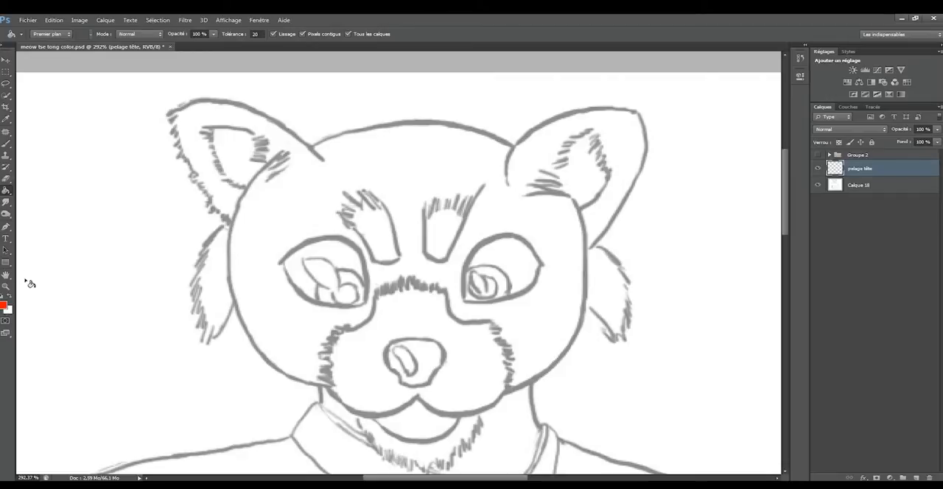
left_click(422, 174)
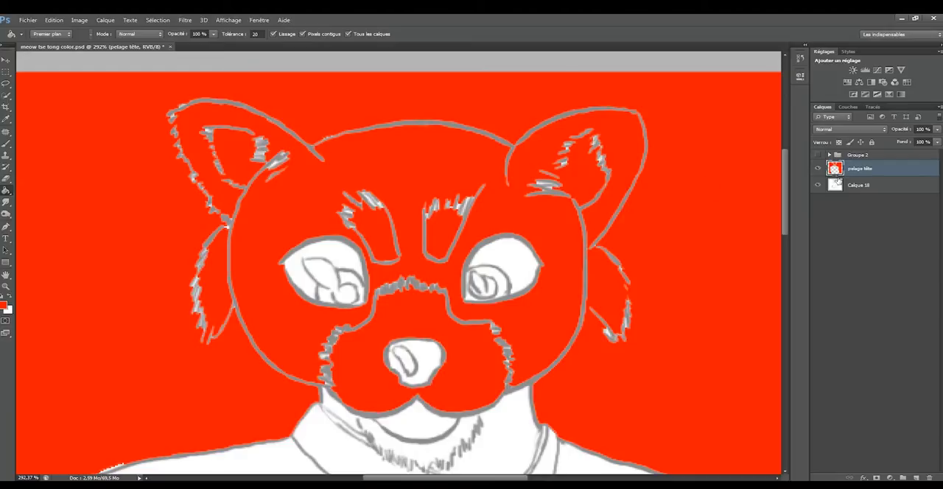
key("ctrl+z")
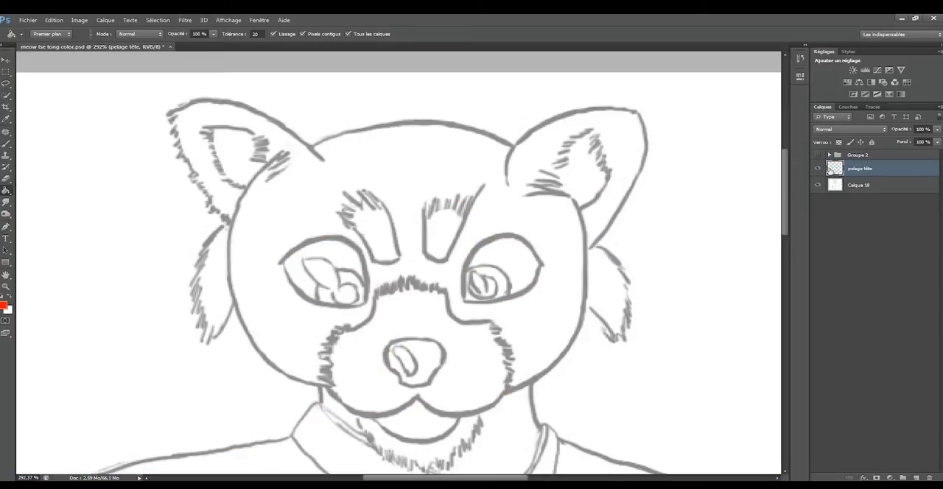
Create a new layer named "trait+" above the pelage tête layer.
key("ctrl+shift+n")
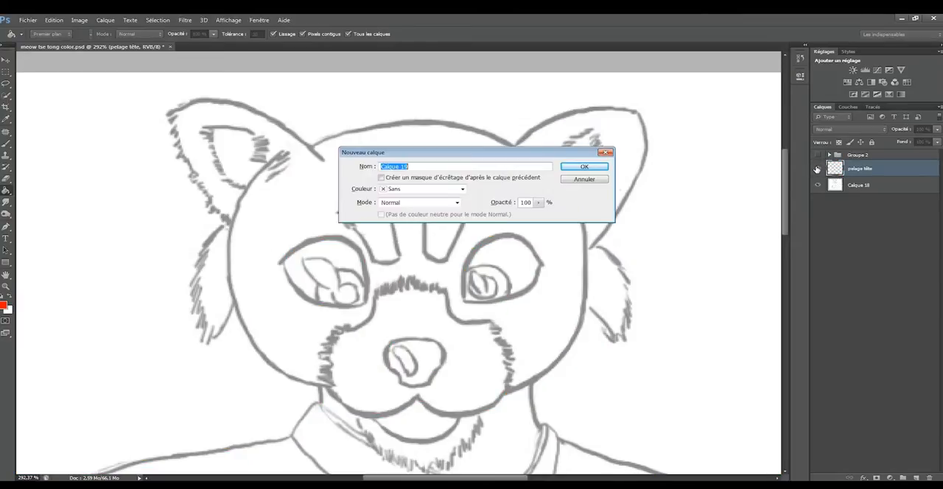
type("trait+")
key("Return")
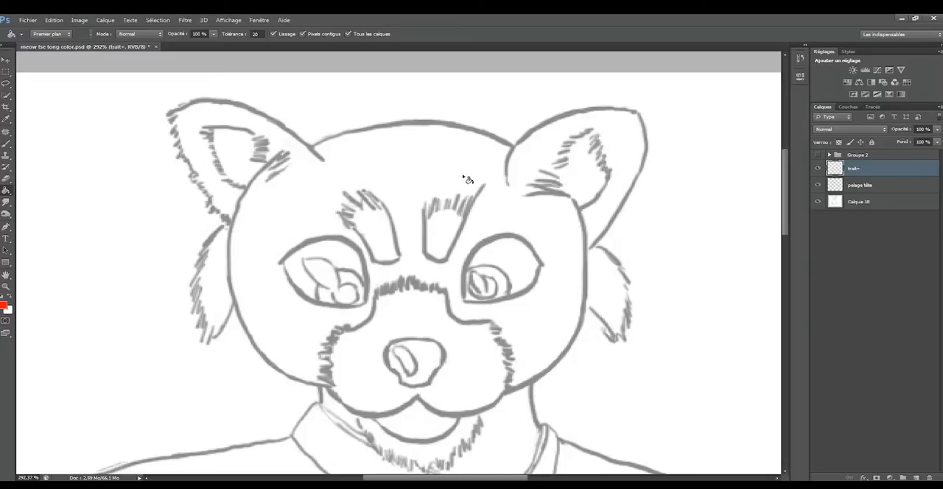
With a small black brush, close the outline gaps of the ear and cheek tuft on the drawing's left side.
key("b")
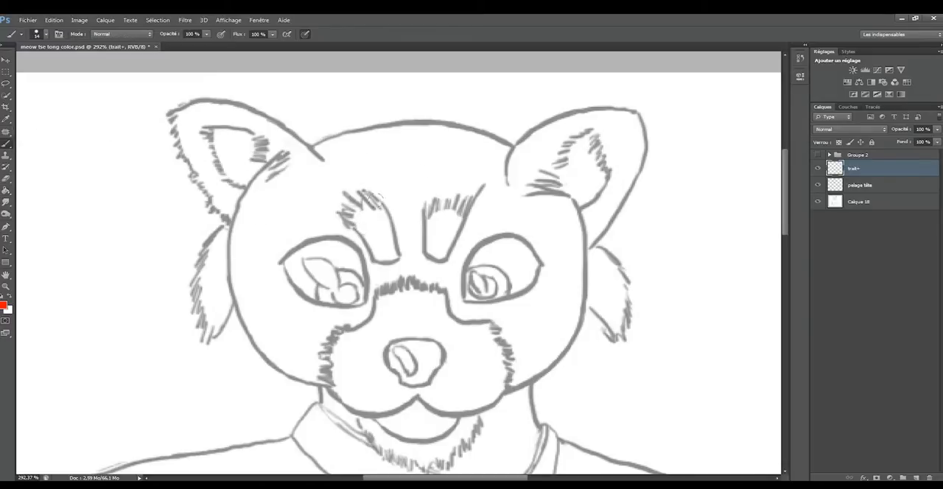
key("d")
left_click_drag(331, 205, 322, 213)
left_click_drag(254, 133, 268, 165)
mouse_move(172, 117)
left_mouse_down()
mouse_move(181, 159)
mouse_move(228, 229)
left_mouse_up()
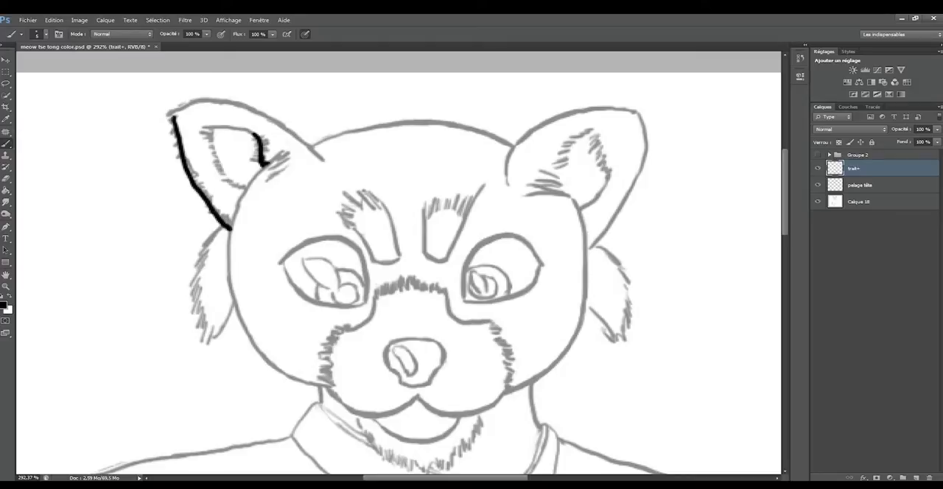
mouse_move(211, 127)
left_mouse_down()
mouse_move(217, 161)
mouse_move(246, 191)
left_mouse_up()
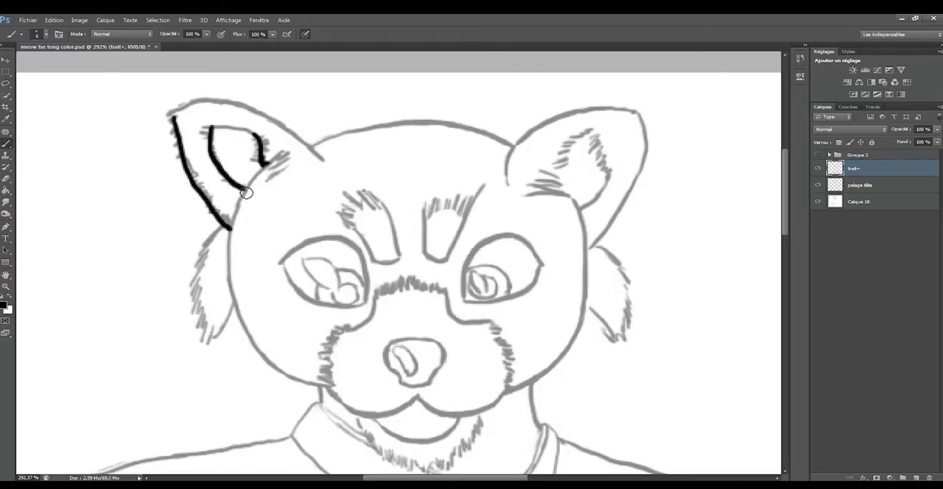
mouse_move(214, 236)
left_mouse_down()
mouse_move(201, 284)
mouse_move(214, 348)
mouse_move(231, 318)
left_mouse_up()
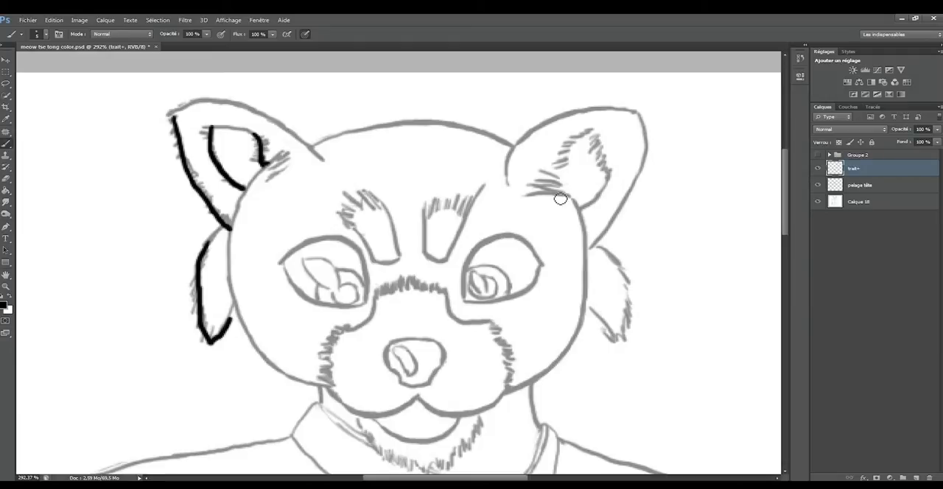
Close the outlines of the inner ear and cheek tuft on the drawing's right side with black strokes.
mouse_move(562, 196)
left_mouse_down()
mouse_move(573, 160)
mouse_move(594, 138)
mouse_move(607, 174)
left_mouse_up()
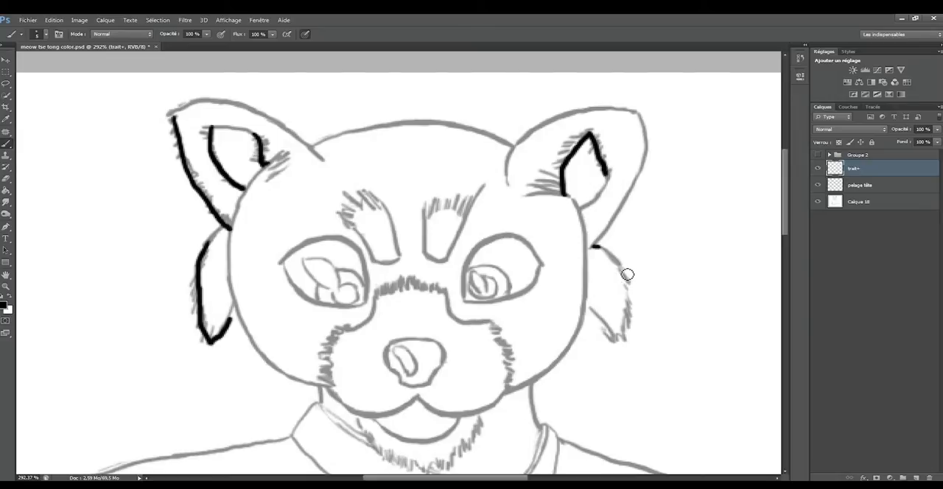
mouse_move(599, 247)
left_mouse_down()
mouse_move(625, 272)
mouse_move(619, 262)
mouse_move(635, 299)
mouse_move(615, 340)
left_mouse_up()
left_click_drag(592, 311, 584, 305)
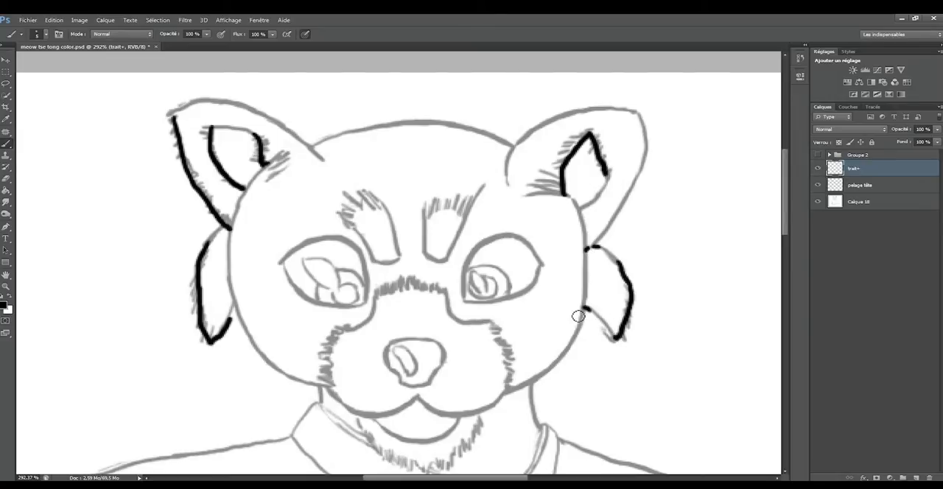
Paint black strokes closing the muzzle's furry edges, the gap atop the head and the upper ends of both eyebrow patches.
mouse_move(491, 325)
left_mouse_down()
mouse_move(512, 359)
mouse_move(508, 390)
left_mouse_up()
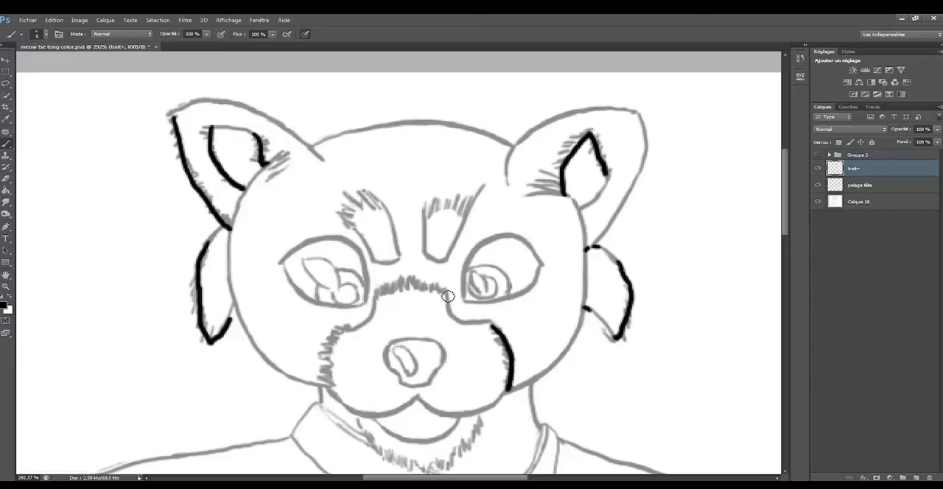
left_click_drag(446, 291, 382, 295)
mouse_move(345, 332)
left_mouse_down()
mouse_move(325, 365)
mouse_move(329, 392)
left_mouse_up()
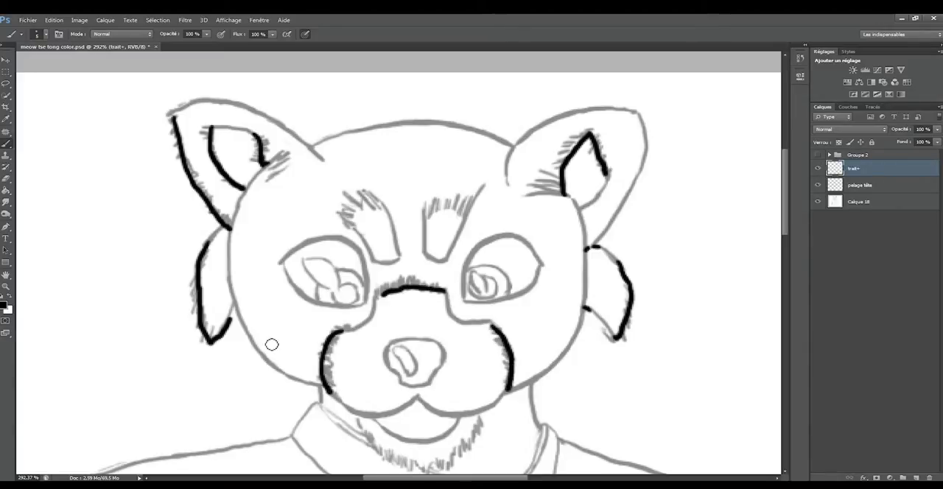
left_click_drag(314, 145, 323, 140)
mouse_move(466, 214)
left_mouse_down()
mouse_move(453, 206)
mouse_move(437, 214)
left_mouse_up()
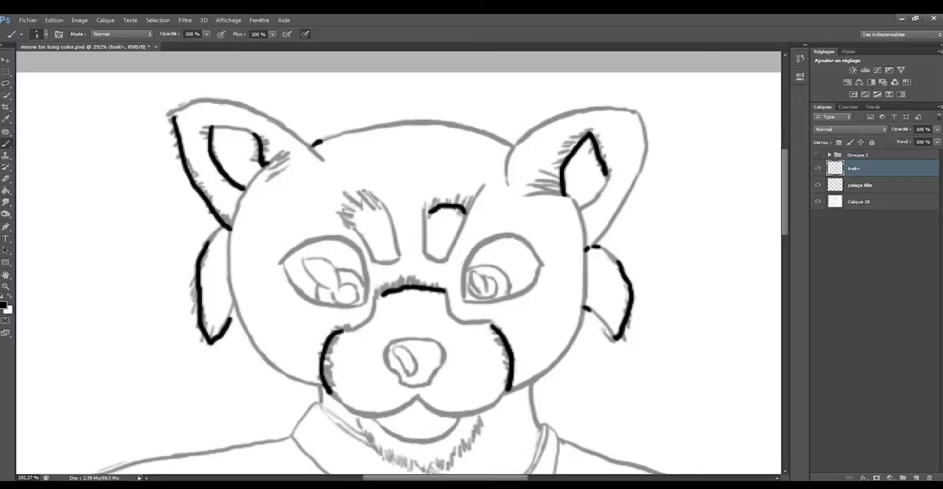
left_click_drag(372, 204, 345, 217)
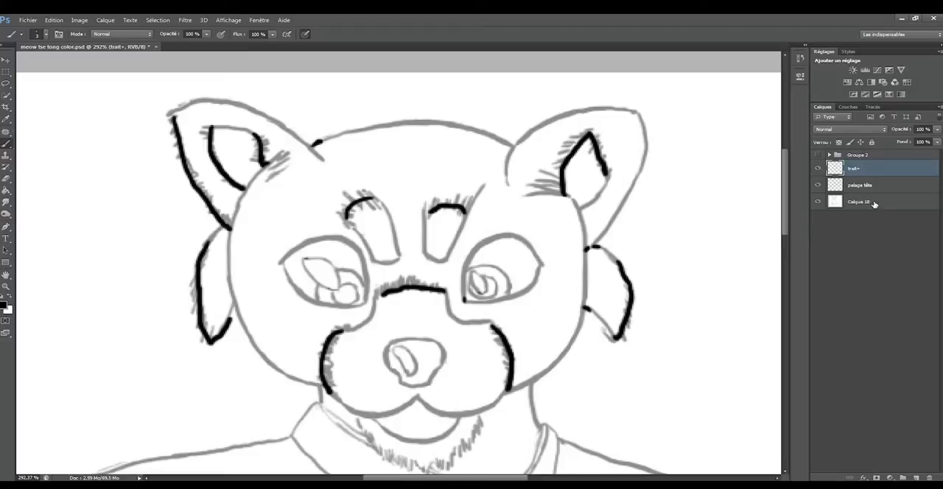
Fill the head and ears with red ff0000 on the pelage tête layer using the Paint Bucket.
left_click(837, 191)
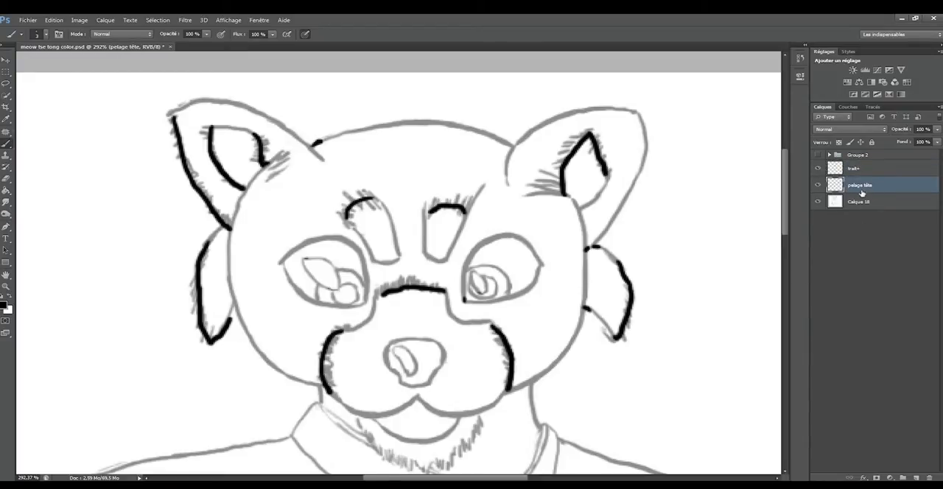
key("g")
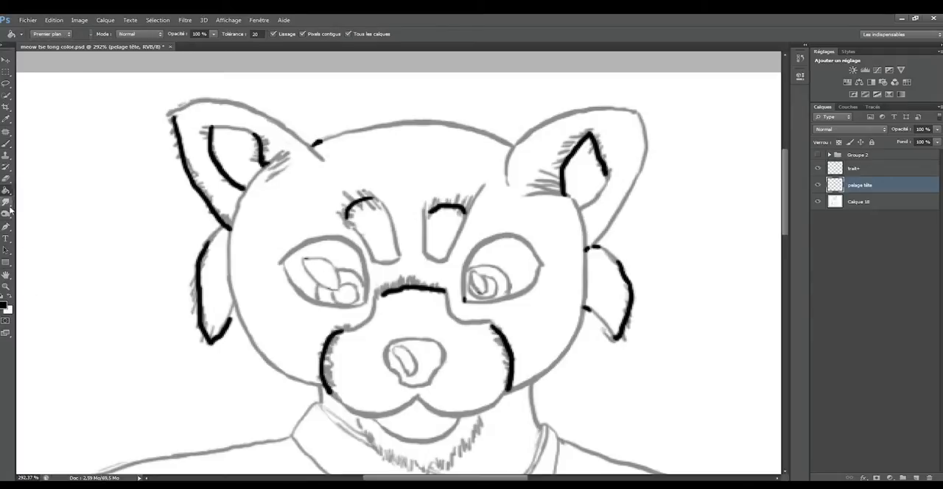
left_click(7, 306)
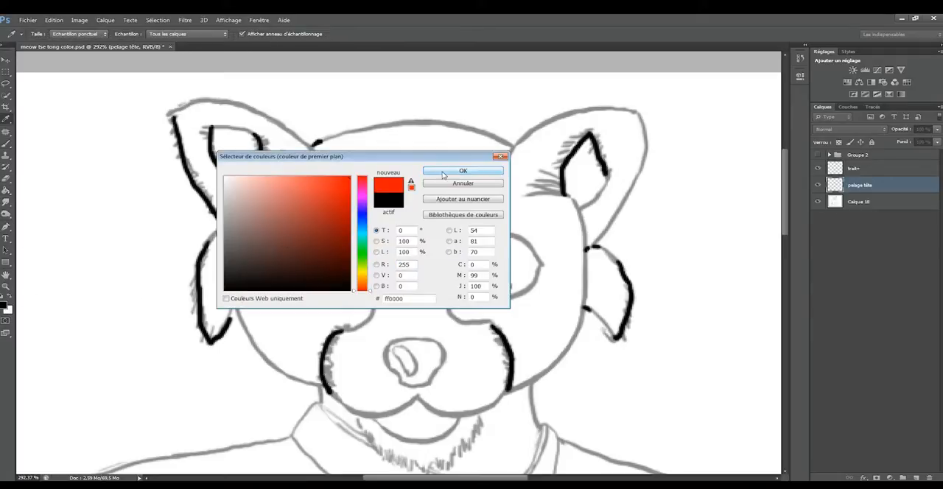
left_click(443, 173)
left_click(425, 185)
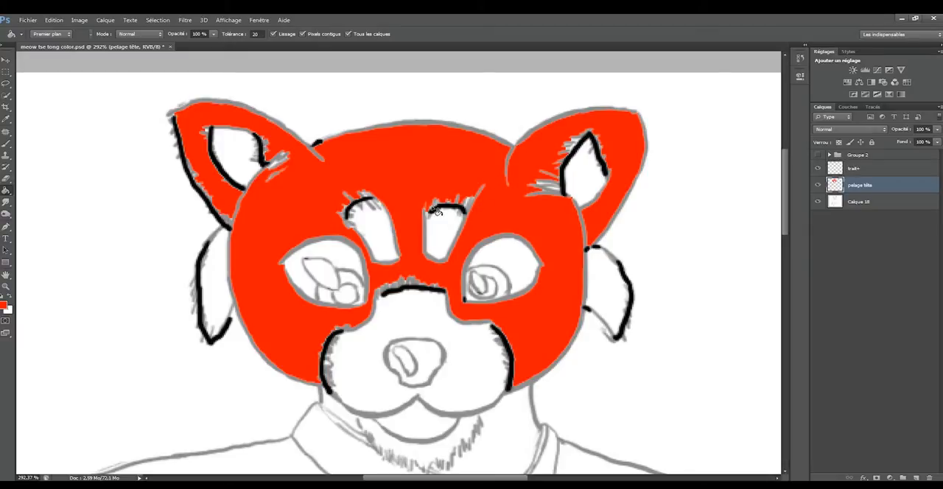
scroll(405, 215, "up", 5)
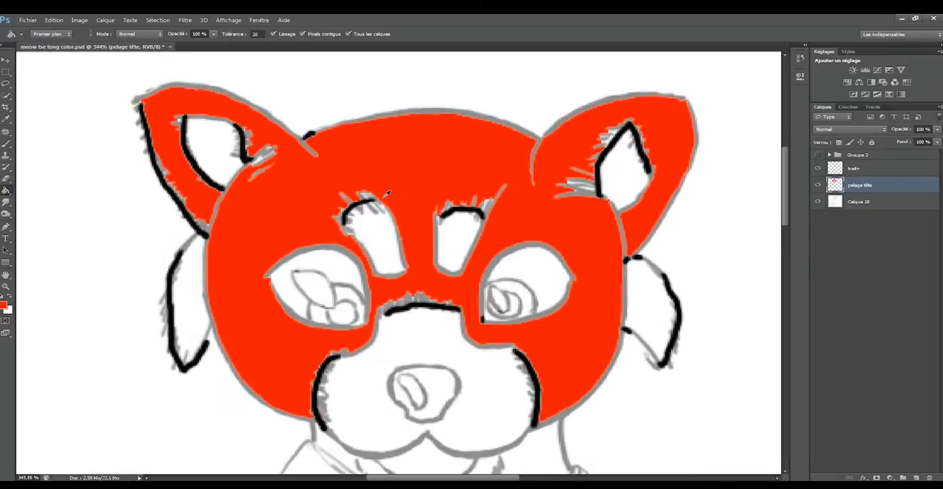
scroll(379, 210, "down", 6)
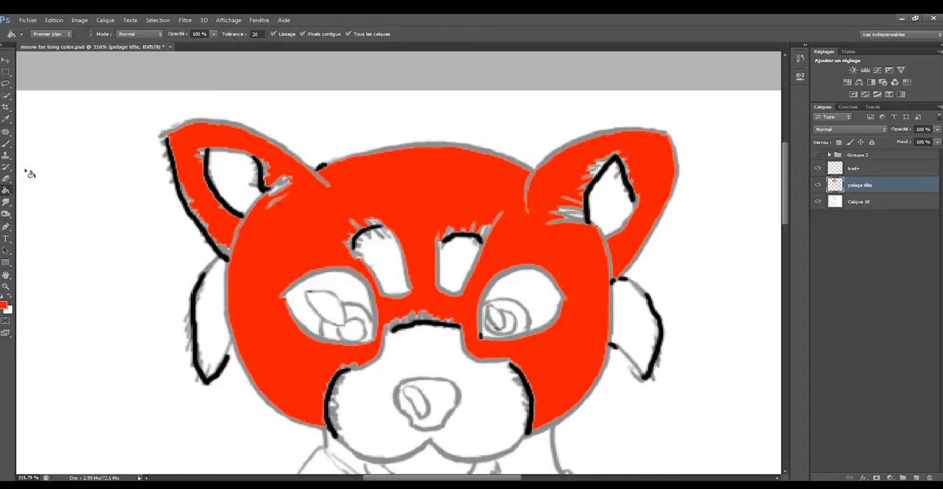
Duplicate the Calque 18 sketch layer and place the copy above the trait+ layer.
left_click(855, 203)
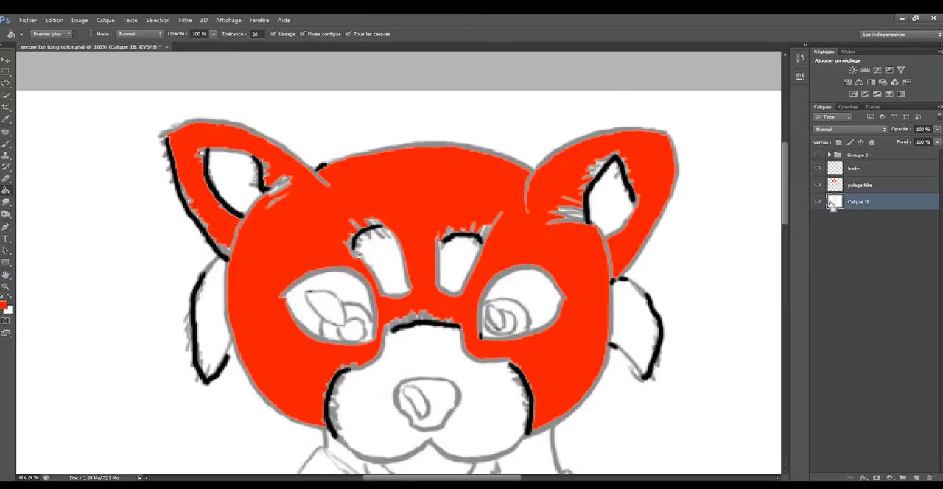
key("ctrl+j")
left_click_drag(855, 199, 859, 166)
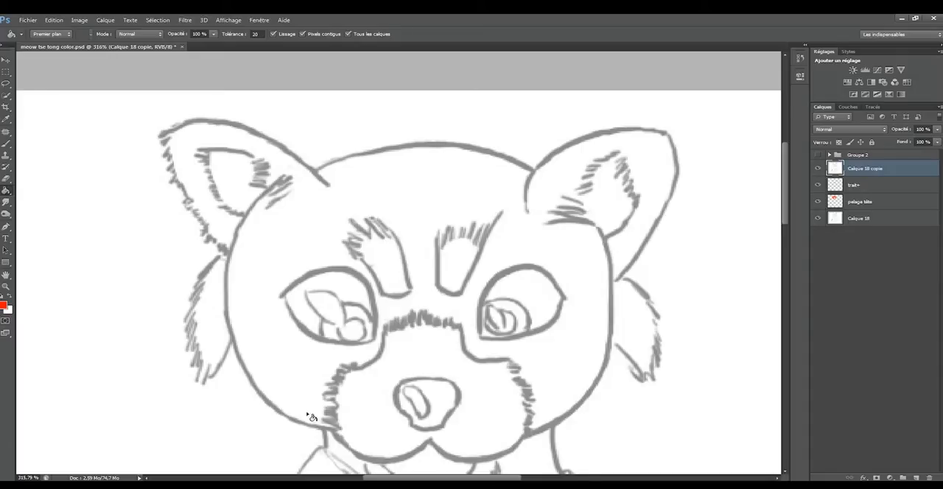
Set the sketch copy's blend mode to Densité linéaire +, and toggle the original Calque 18 off and on.
left_click(858, 130)
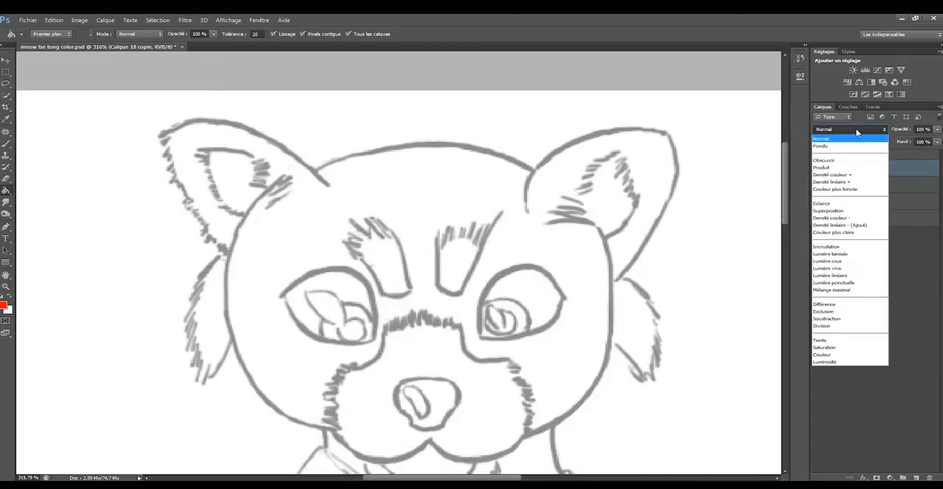
left_click(856, 183)
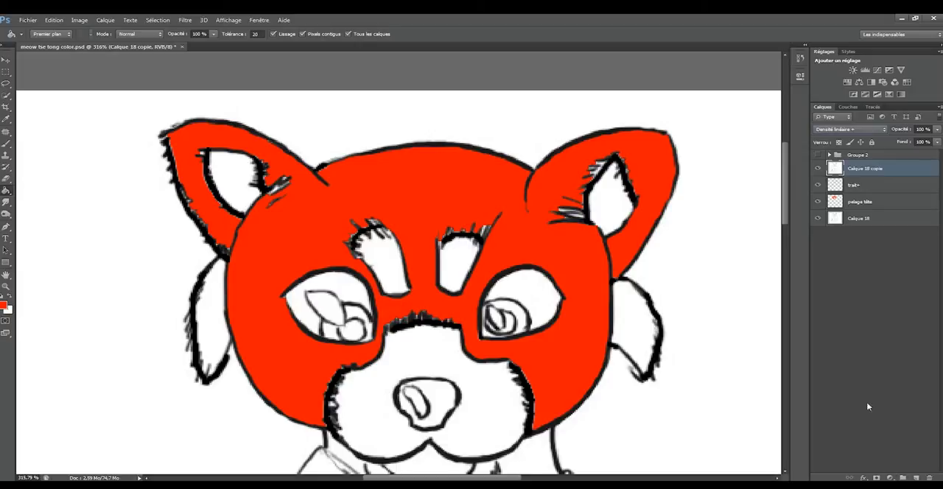
left_click(818, 220)
left_click(818, 219)
Duplicate the blended sketch copy and convert both copies together into one smart object.
key("ctrl+j")
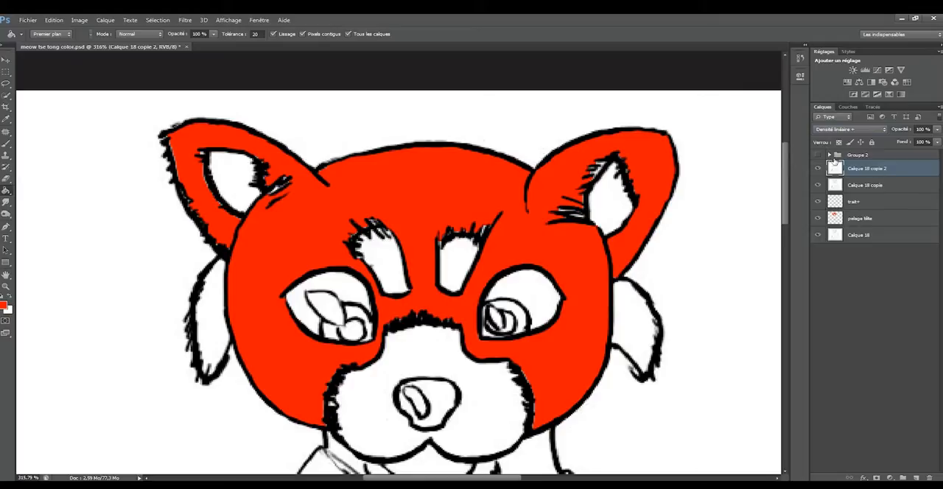
left_click(884, 185, "shift")
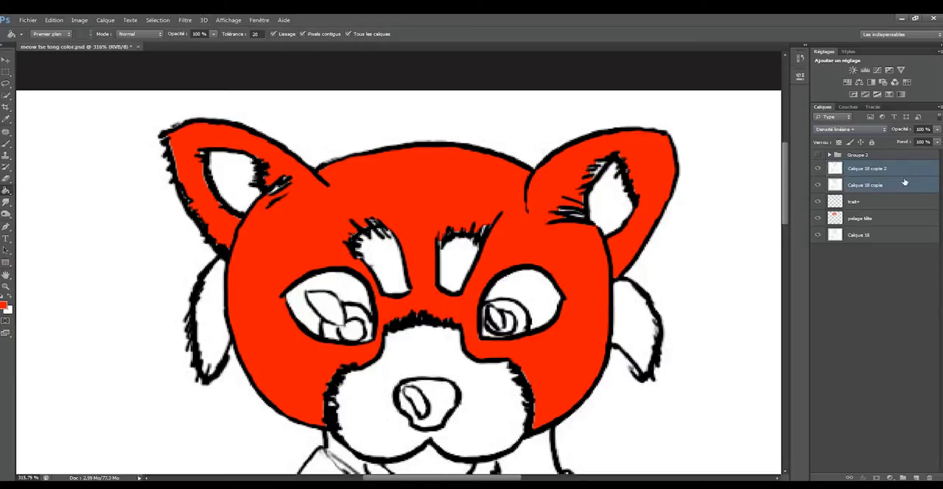
right_click(900, 185)
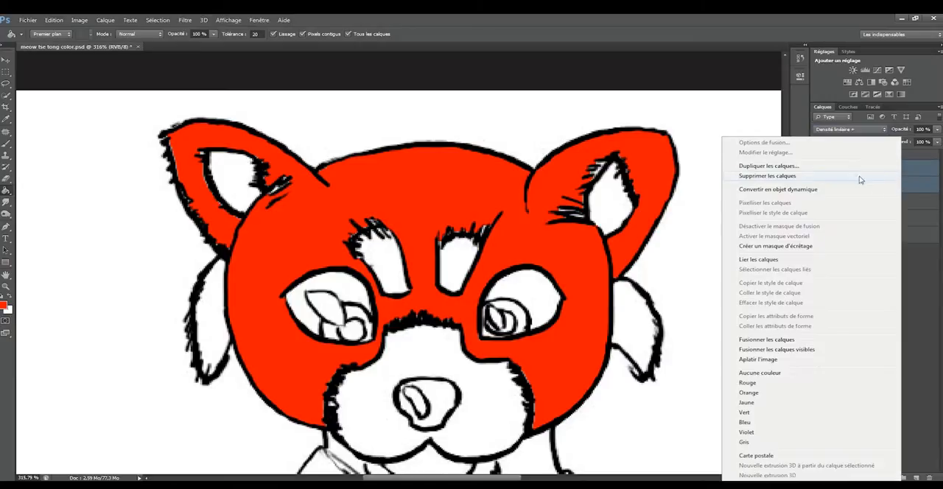
left_click(821, 190)
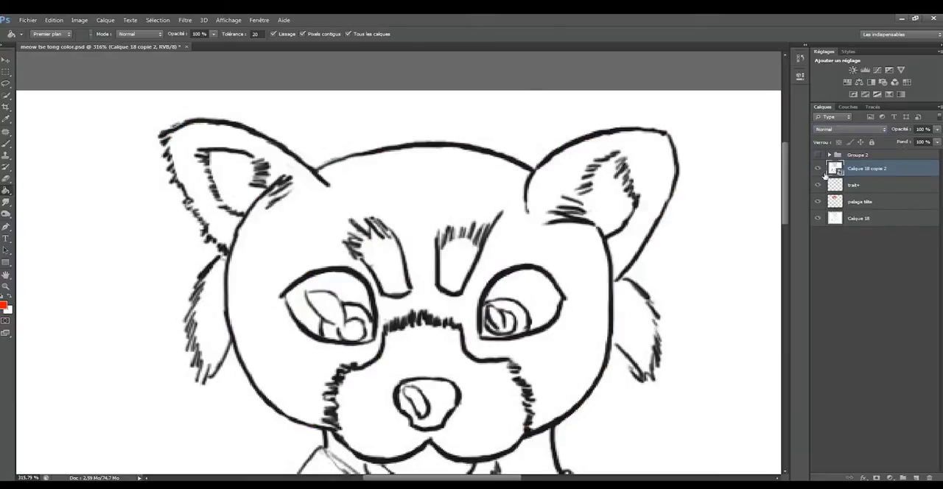
Set the blend mode of the Calque 18 copie 2 smart object to Densité linéaire +.
left_click(852, 129)
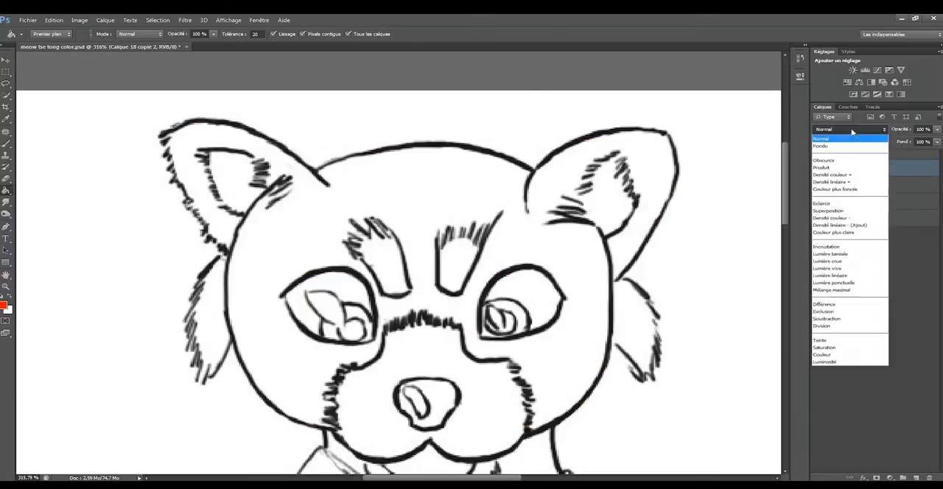
left_click(852, 182)
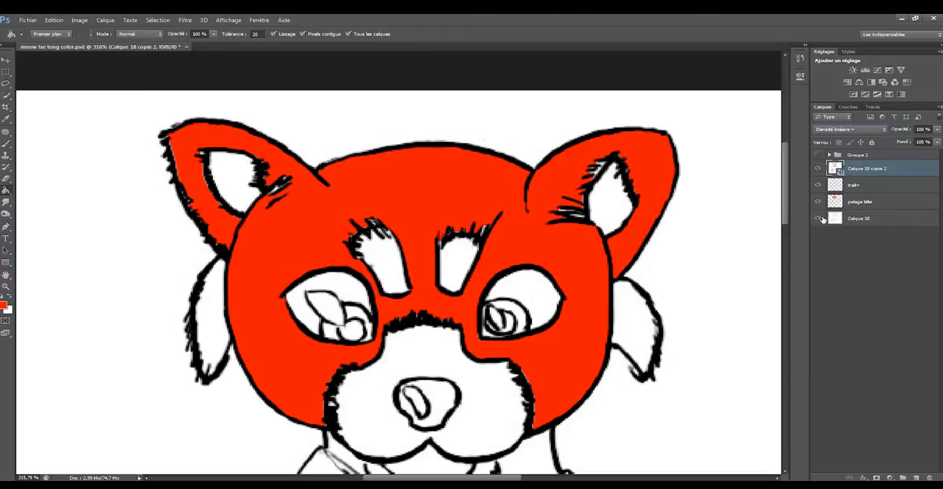
On the pelage tête layer, paint red over the white gaps in the eyebrow fur with a 10-pixel brush.
left_click_drag(787, 174, 790, 191)
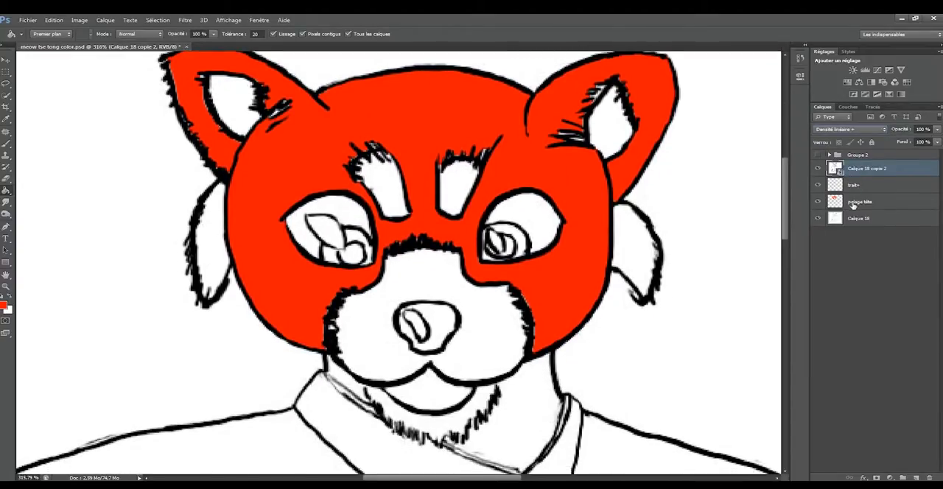
left_click(855, 202)
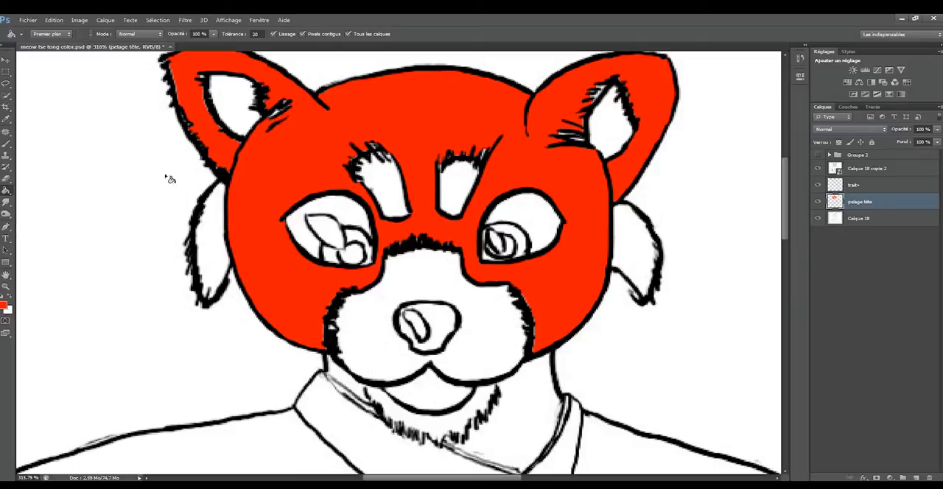
right_click(6, 143)
left_click(51, 154)
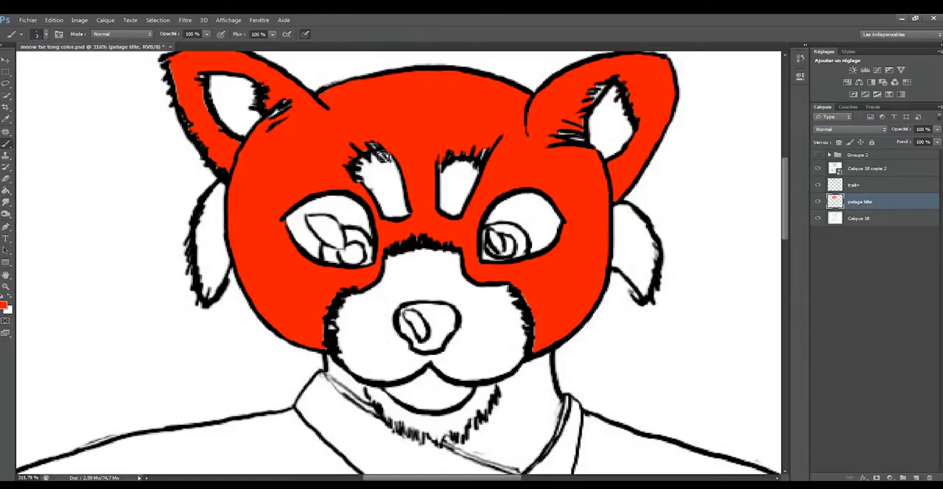
key("bracketright")
key("bracketright")
key("bracketright")
key("bracketright")
key("bracketright")
key("bracketright")
key("bracketright")
left_click_drag(369, 146, 382, 151)
left_click_drag(451, 157, 487, 150)
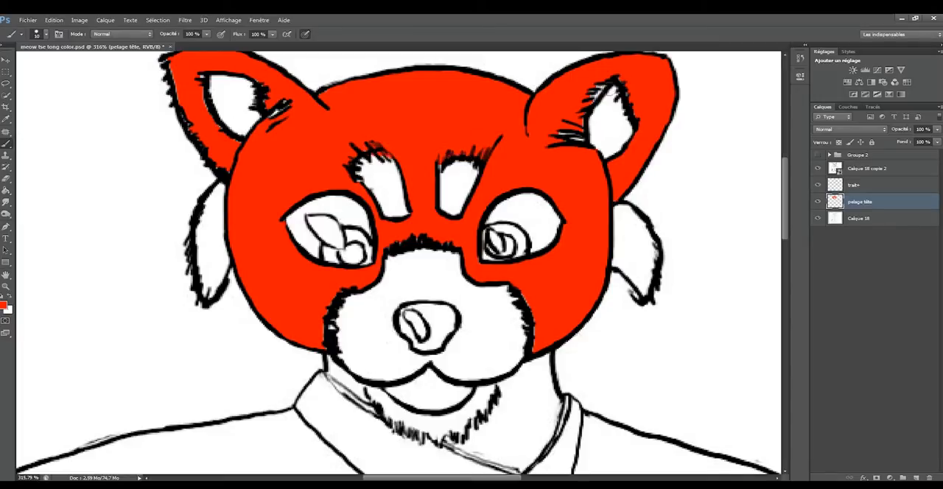
Brush red into the remaining white gaps in the inner ear fur and along the muzzle's furry edge.
mouse_move(611, 87)
left_mouse_down()
mouse_move(567, 136)
mouse_move(581, 142)
mouse_move(562, 135)
left_mouse_up()
mouse_move(621, 83)
left_mouse_down()
mouse_move(630, 105)
mouse_move(616, 84)
left_mouse_up()
mouse_move(291, 102)
left_mouse_down()
mouse_move(277, 119)
mouse_move(271, 100)
left_mouse_up()
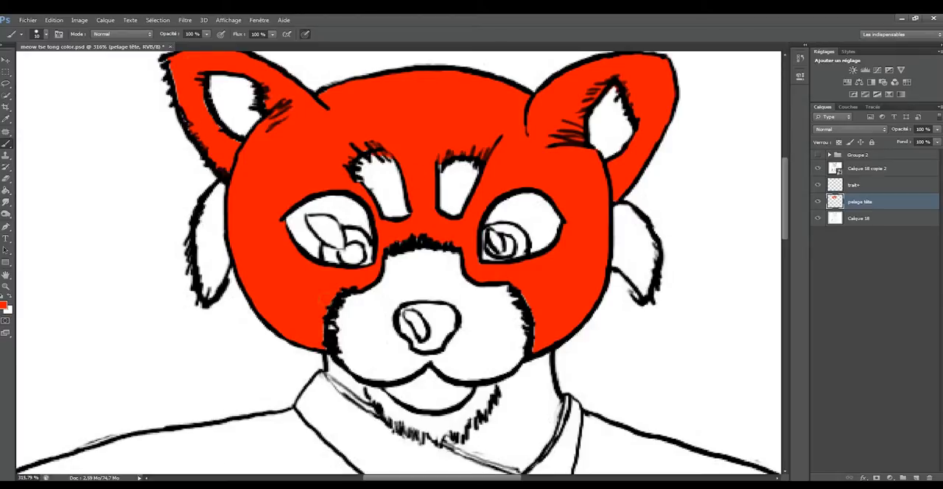
left_click_drag(332, 328, 336, 311)
left_click_drag(400, 243, 460, 244)
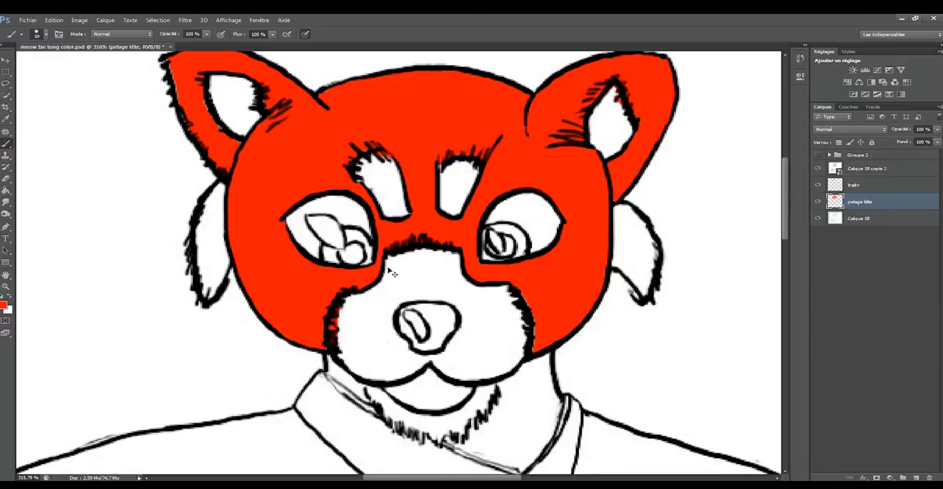
Create a layer named gris above pelage tête and set the foreground colour to grey 969595.
key("ctrl+shift+n")
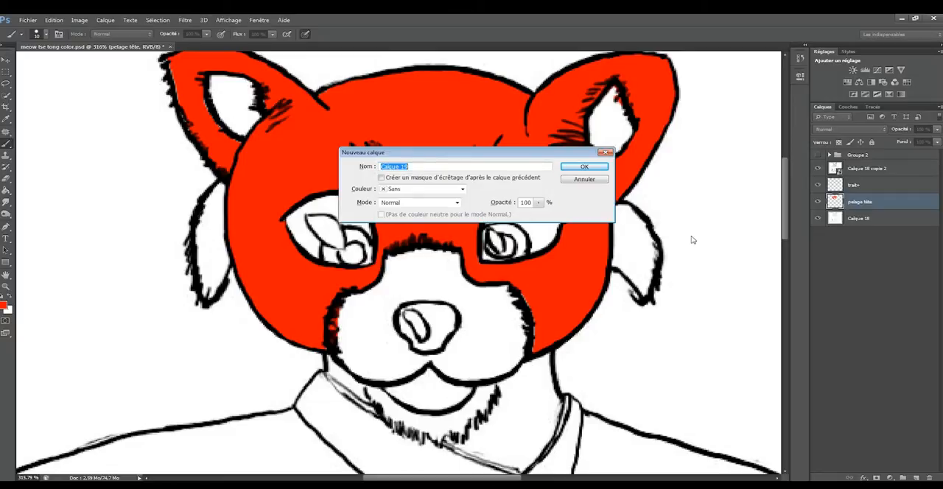
type("gris")
key("Return")
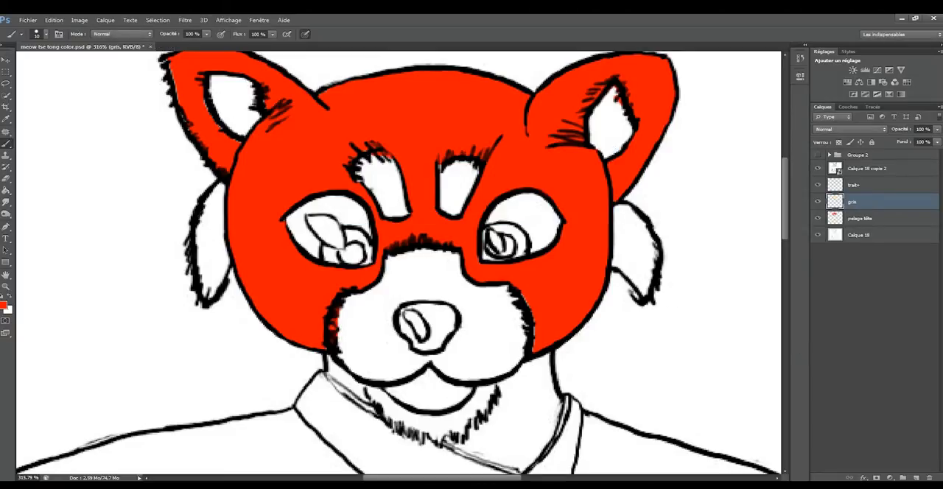
left_click(5, 305)
left_click(296, 230)
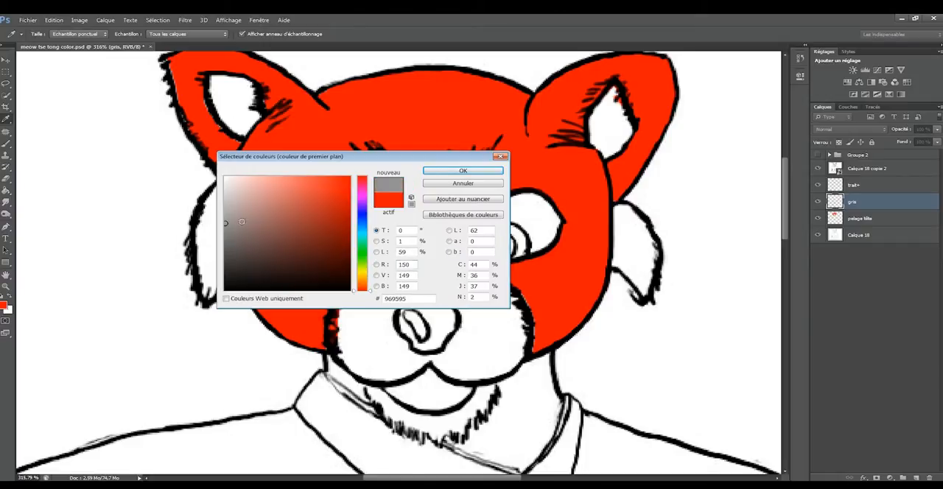
left_click(449, 171)
Fill the left cheek tuft, left inner ear, both eye whites and both eyebrows with grey using the Paint Bucket.
key("g")
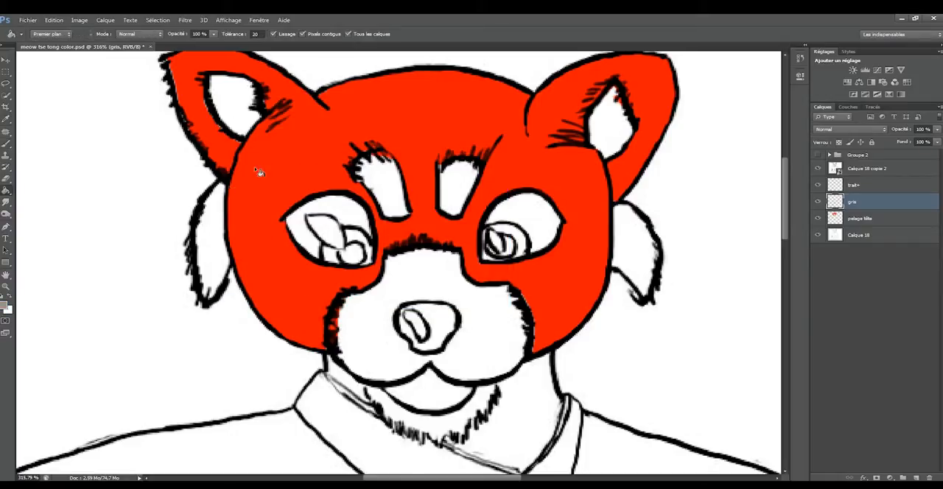
left_click(214, 243)
left_click(230, 100)
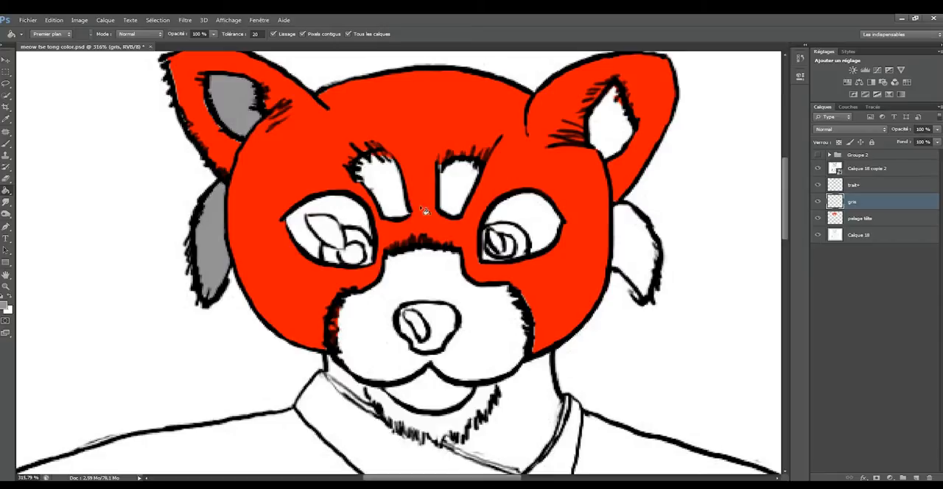
left_click(345, 227)
left_click(522, 224)
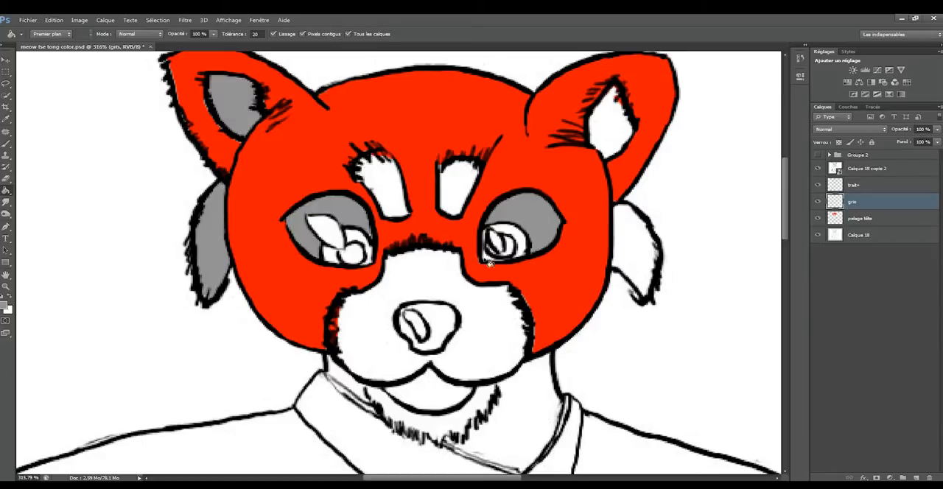
left_click(392, 177)
left_click(471, 190)
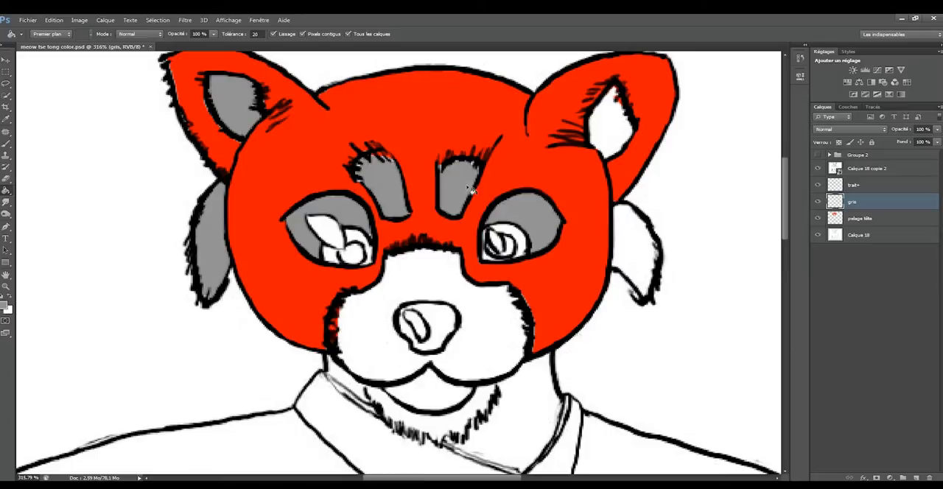
Fill the right inner ear, muzzle, eye and nose highlights, right cheek tuft and chin fur with grey.
left_click(625, 131)
left_click(477, 330)
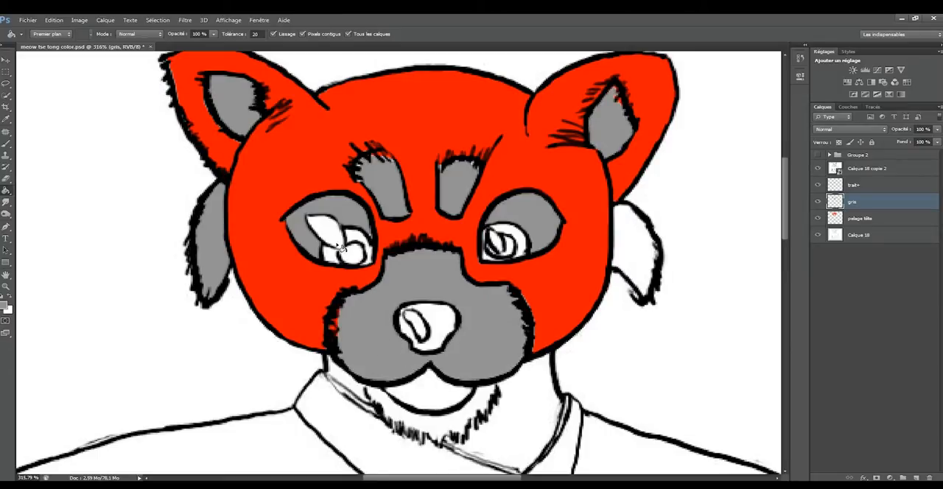
left_click(328, 233)
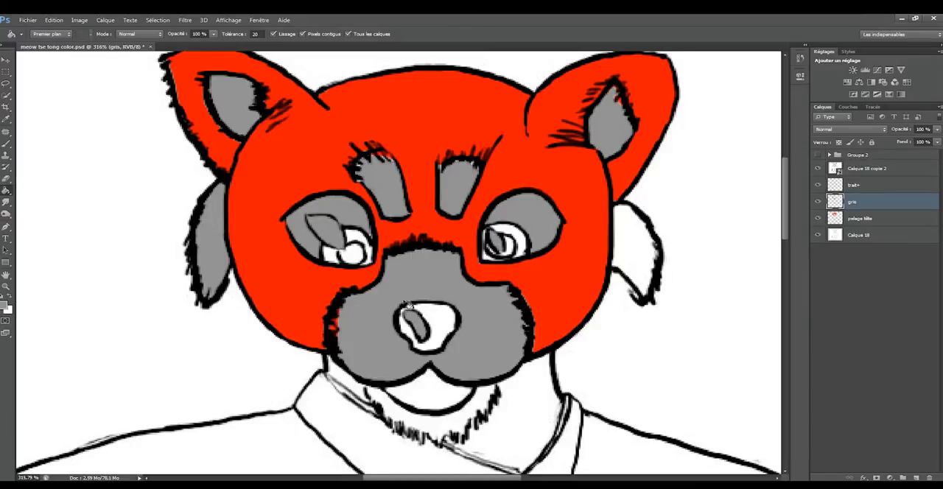
left_click(639, 242)
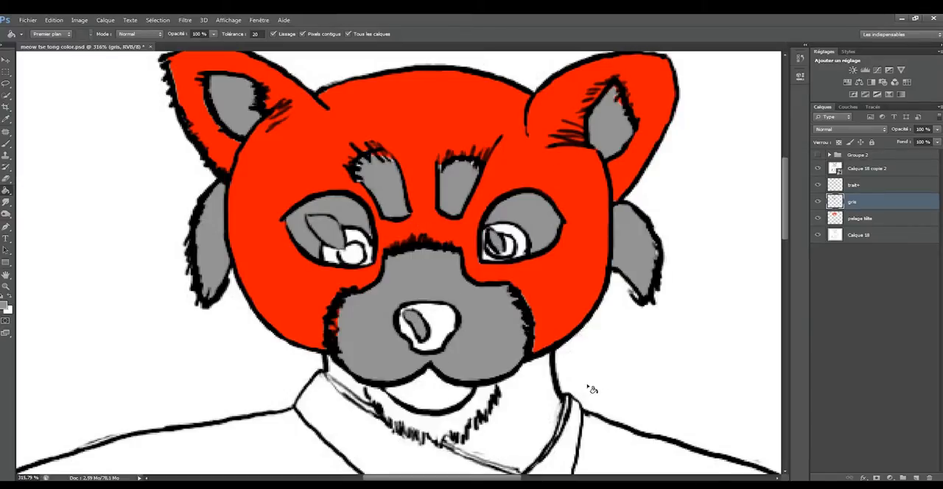
left_click(478, 409)
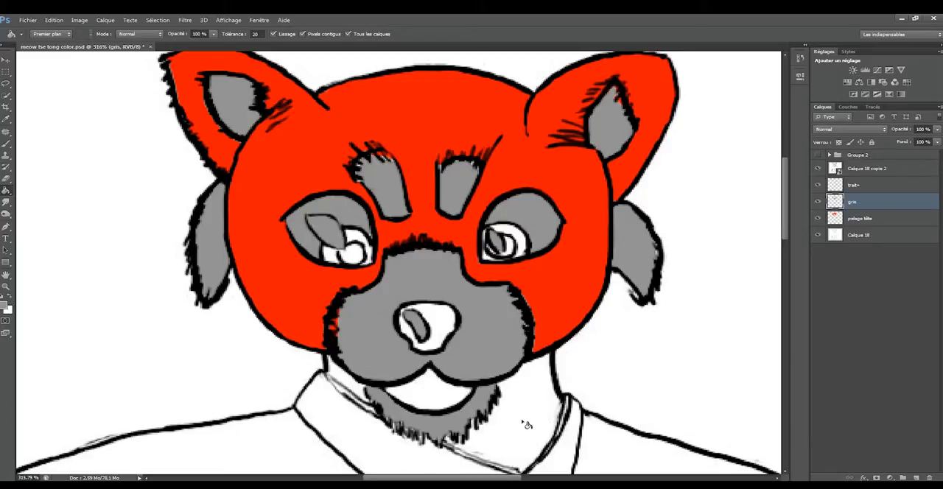
On the pelage tête layer, sample the head's red and fill both sides of the neck with it.
left_click(861, 220)
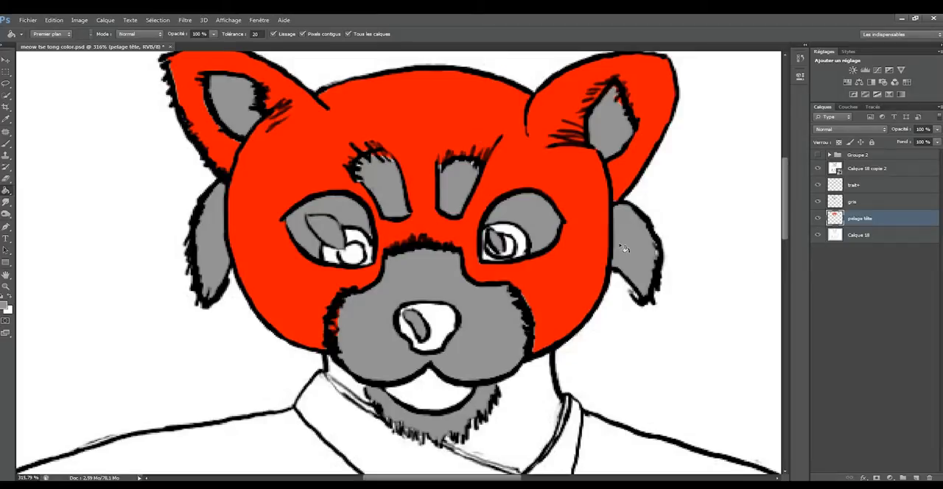
left_click(572, 251, "alt")
left_click(523, 425)
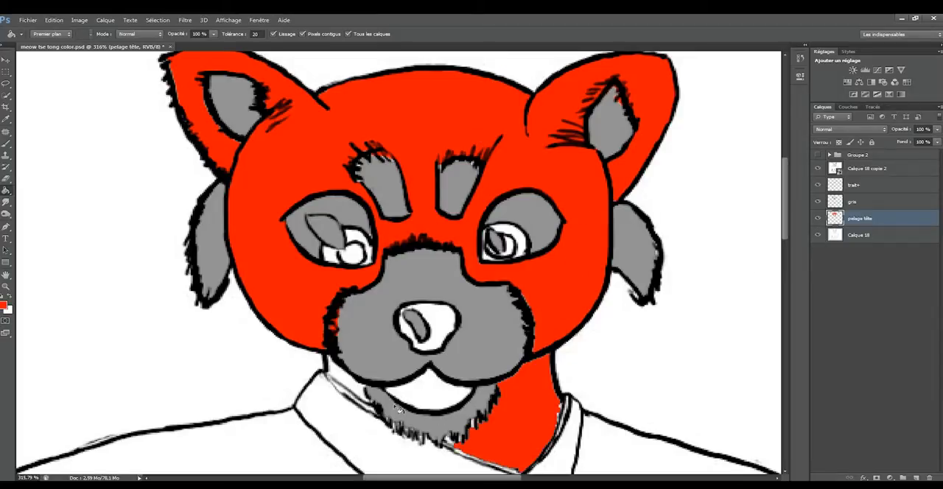
left_click(353, 384)
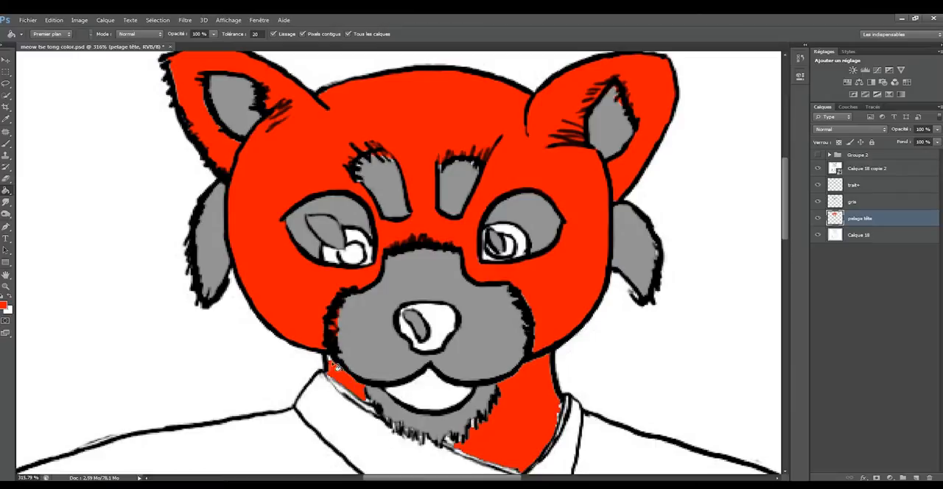
key("b")
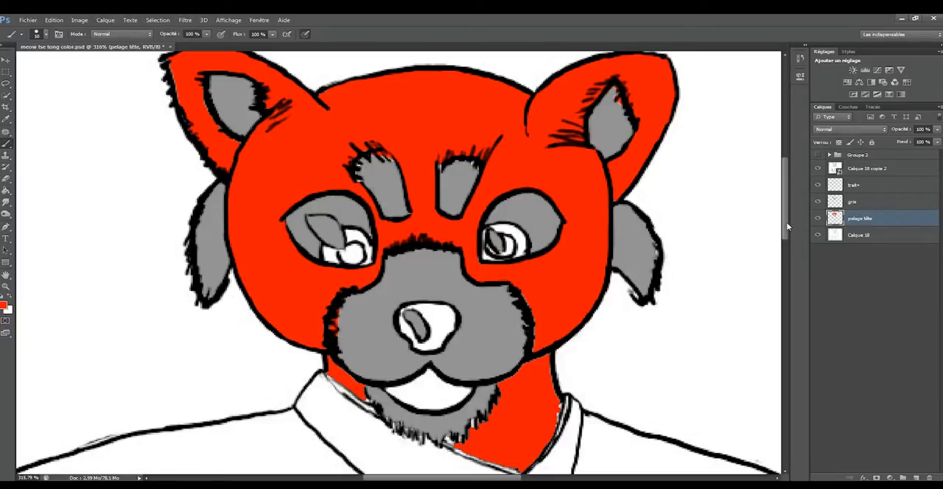
Switch to the Gradient tool with the radial style and set the background colour to pink ef7777.
left_click_drag(787, 227, 787, 230)
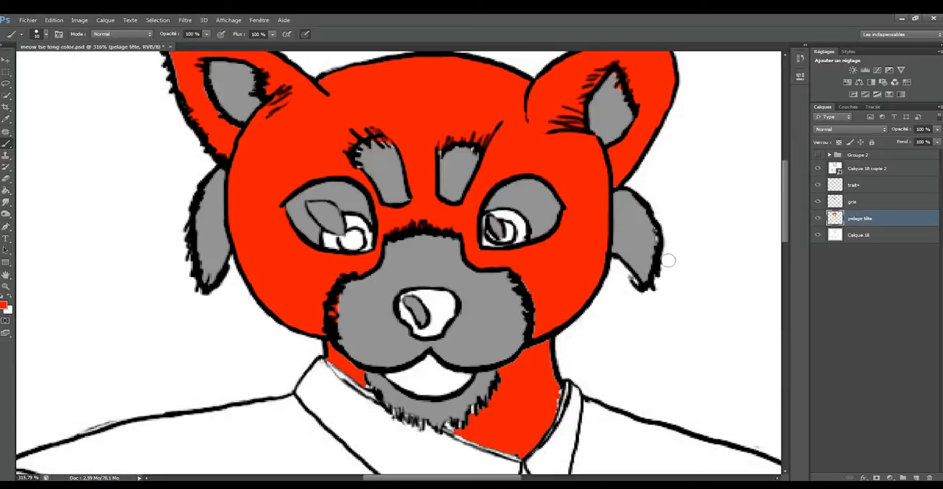
left_click(7, 192)
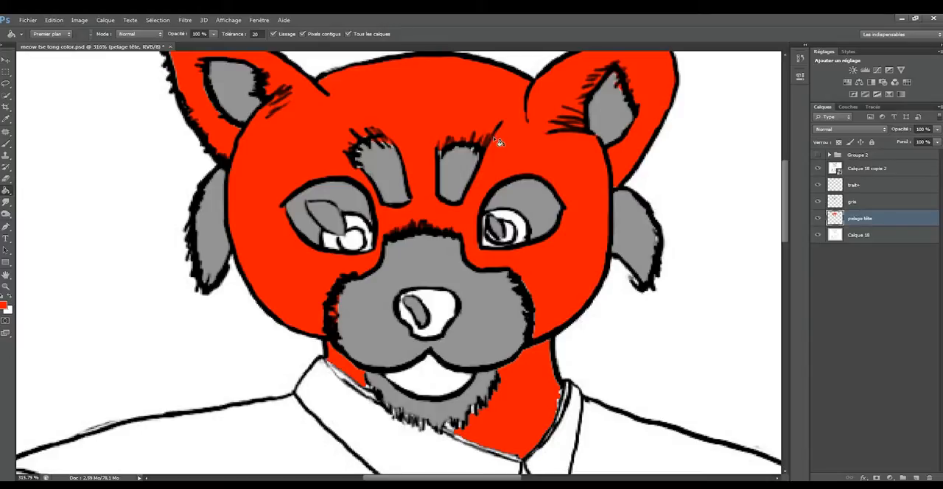
key("shift+g")
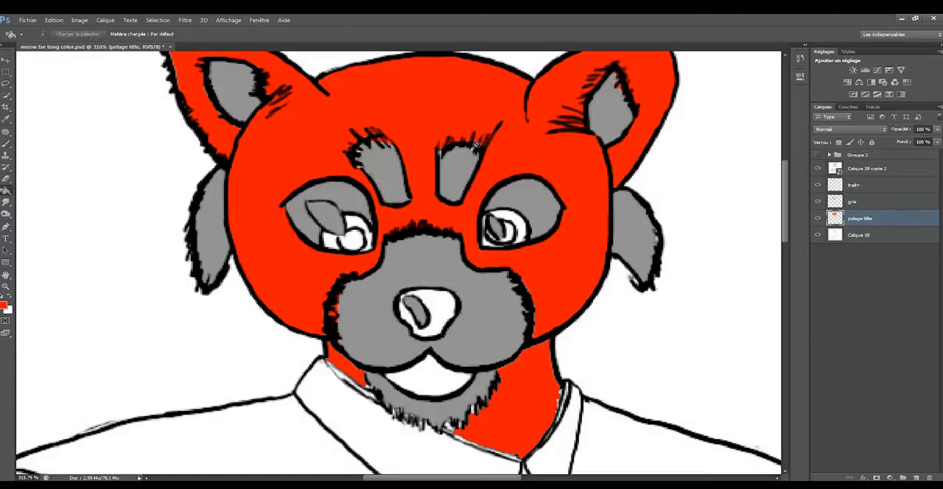
key("shift+g")
left_click(6, 190)
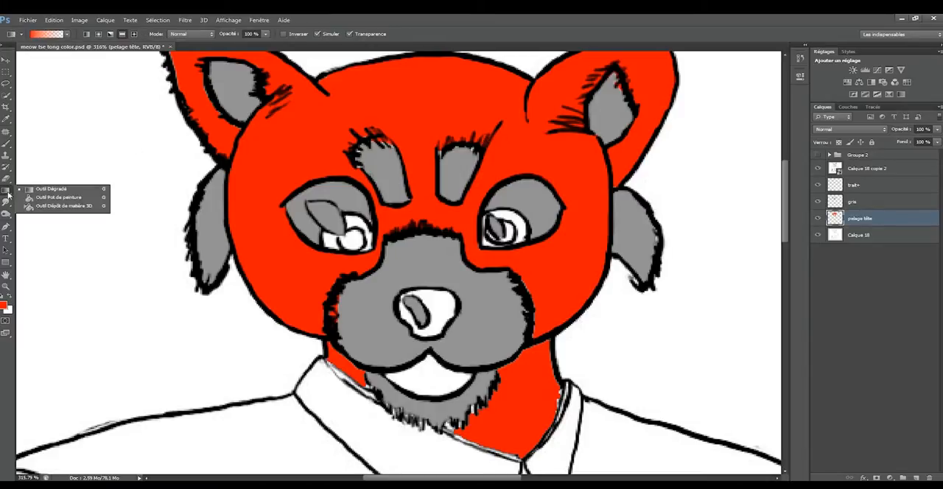
left_click(46, 191)
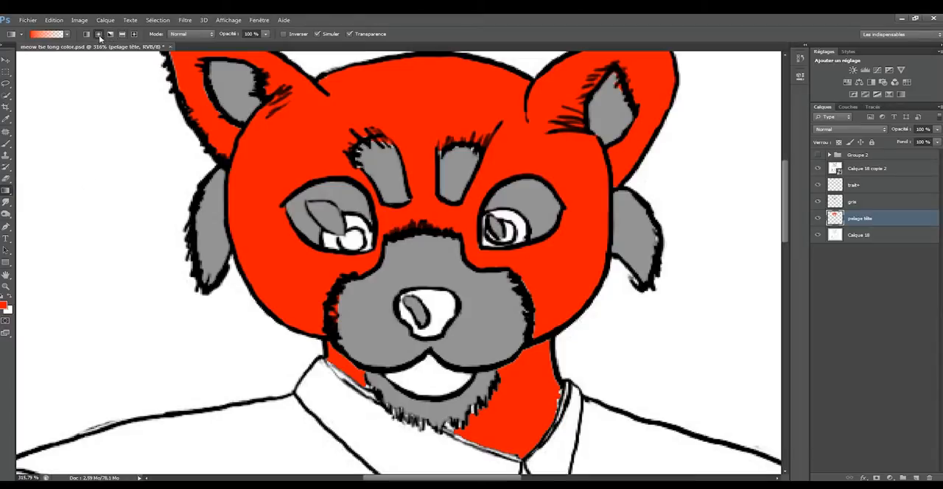
left_click(8, 311)
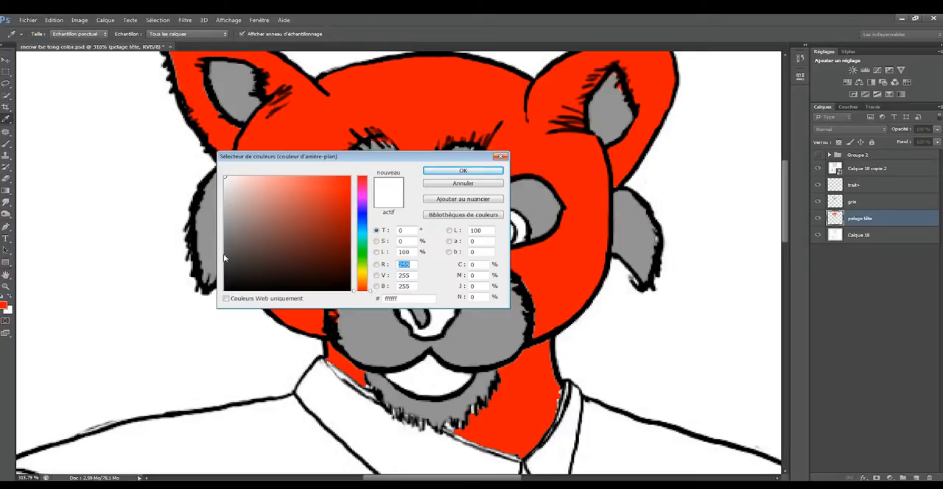
mouse_move(332, 204)
left_mouse_down()
mouse_move(342, 246)
mouse_move(332, 214)
mouse_move(287, 182)
mouse_move(300, 183)
mouse_move(287, 183)
left_mouse_up()
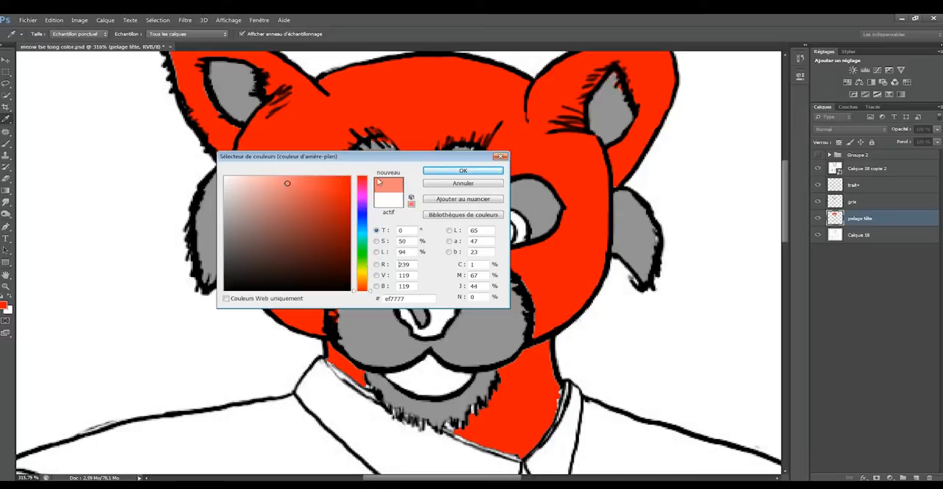
left_click(458, 172)
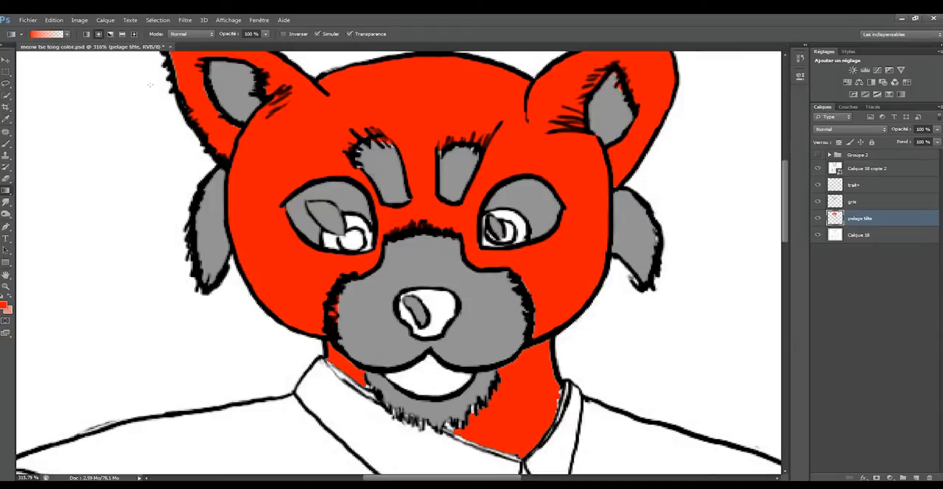
Try a gradient from the centre of the face outwards on the pelage tête layer, and undo it.
left_click(111, 35)
left_click_drag(425, 207, 224, 214)
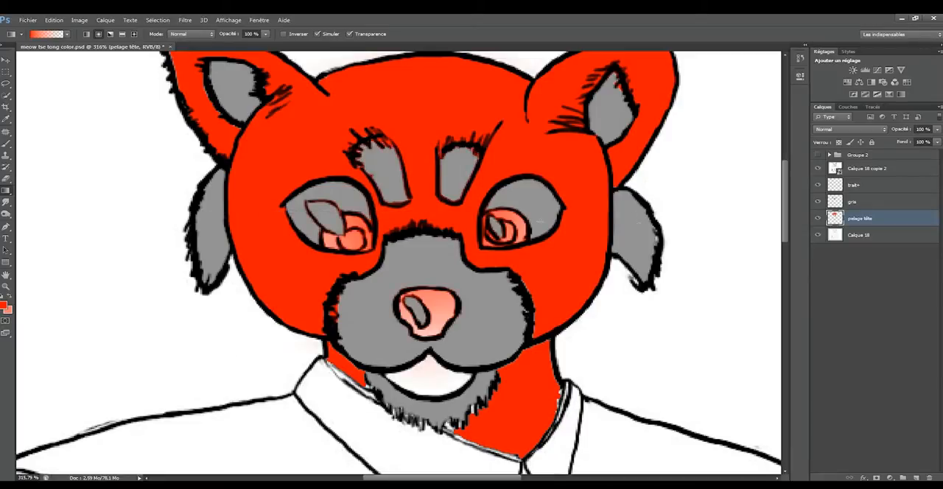
key("ctrl+z")
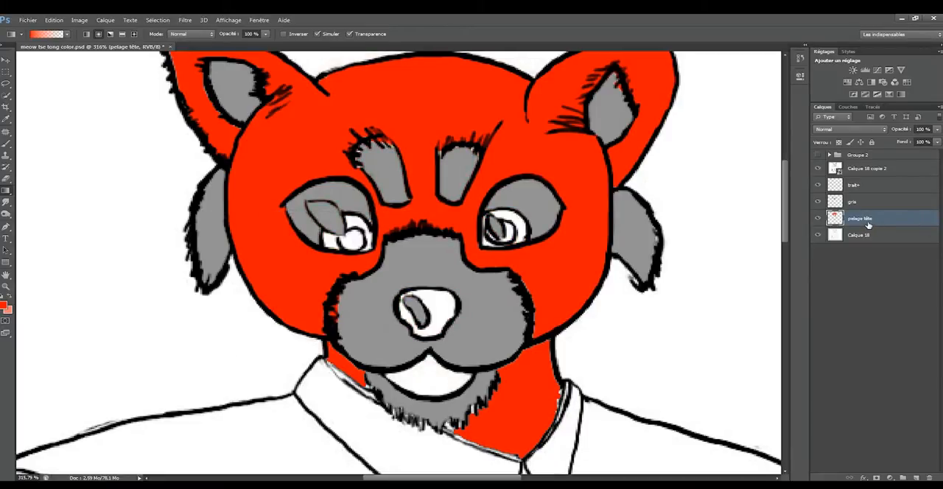
Create a new layer with the default name directly above the pelage tête layer.
key("ctrl+shift+n")
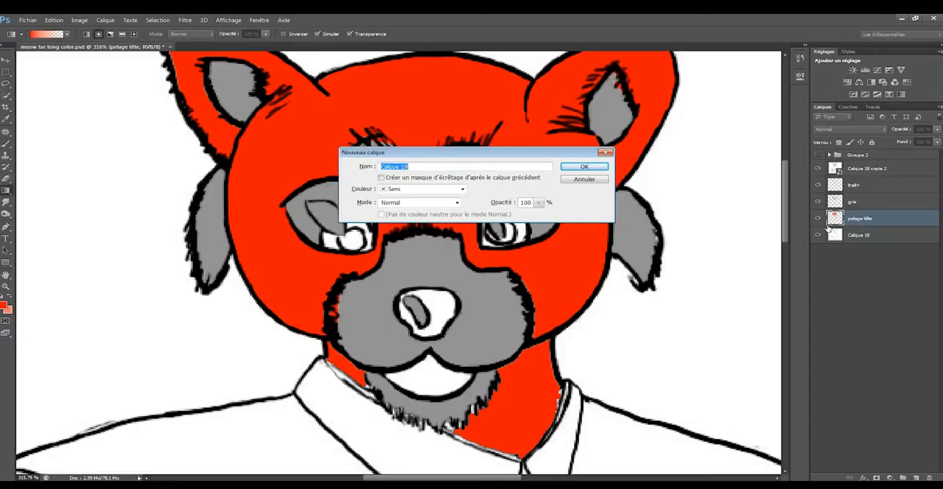
key("Return")
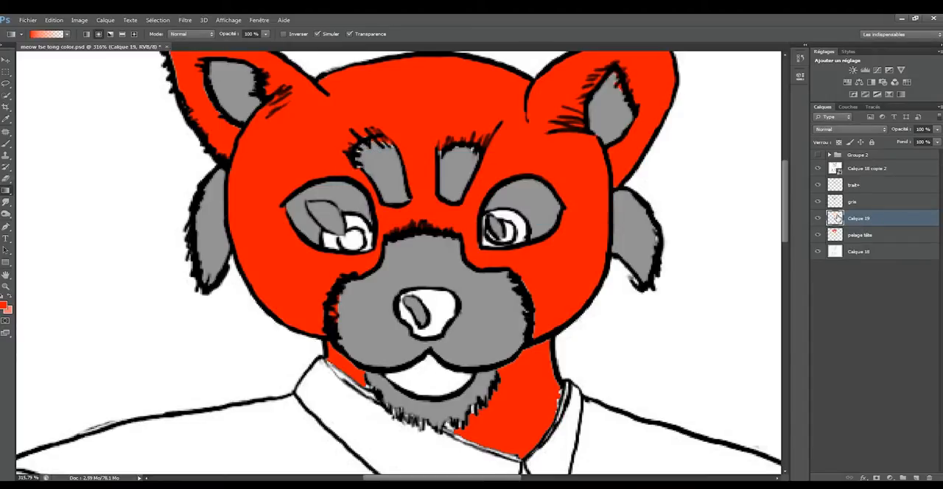
Try a radial gradient with the red foreground from the face's centre on Calque 19, undo it, and swap foreground and background colours.
left_click_drag(428, 200, 254, 205)
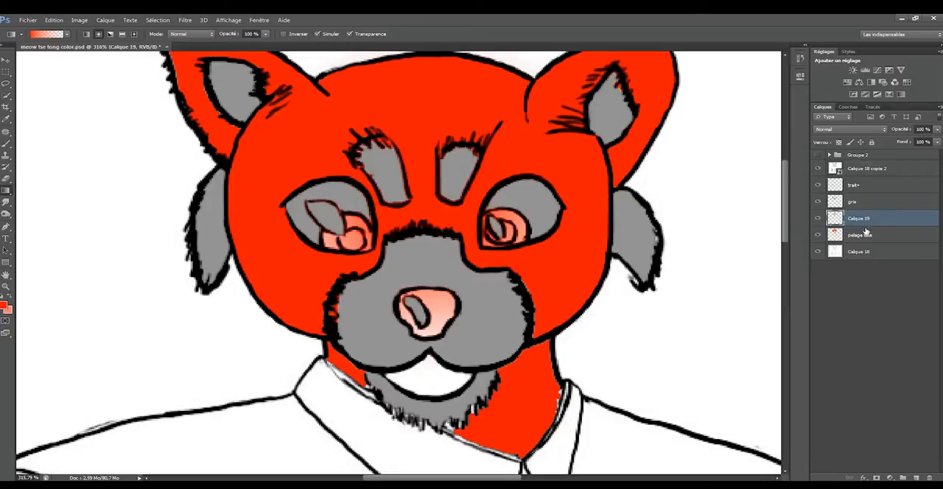
key("x")
key("ctrl+z")
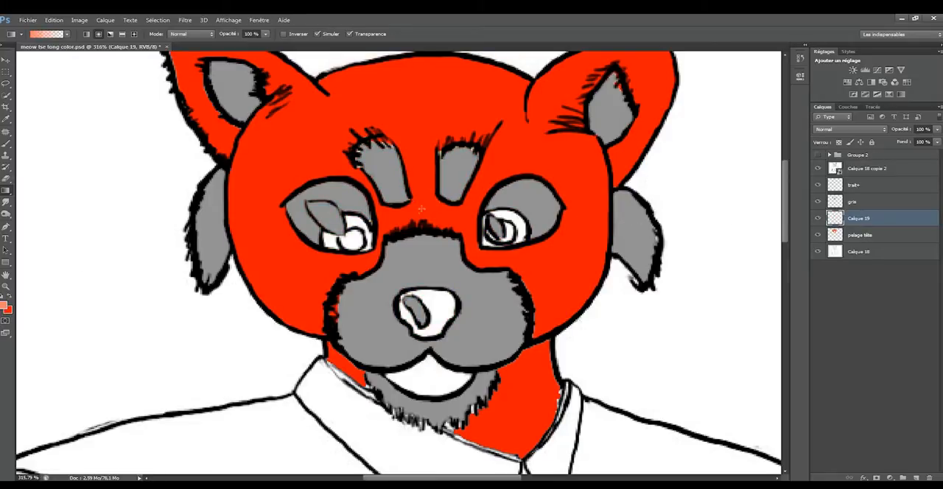
Apply pink radial gradients outwards from the face on Calque 19 and clip that layer to the pelage tête layer.
left_click_drag(425, 208, 256, 215)
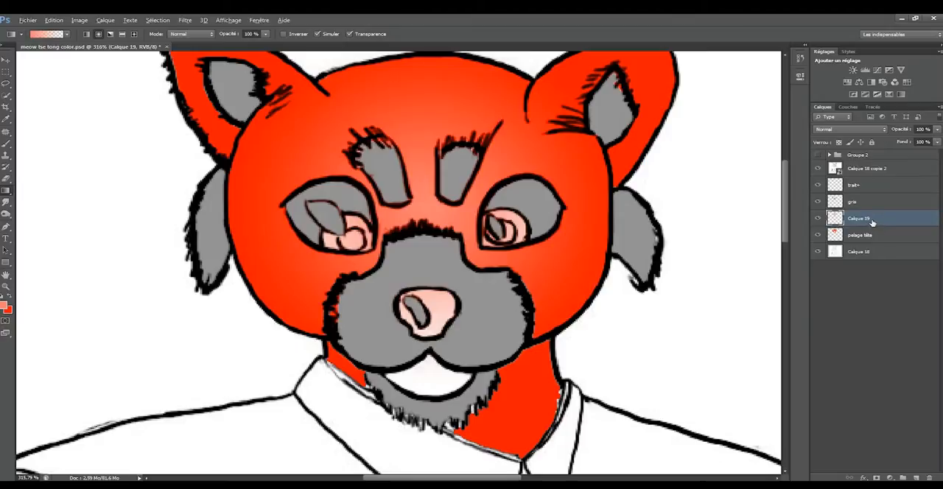
left_click_drag(873, 222, 873, 223)
left_click(873, 223, "alt")
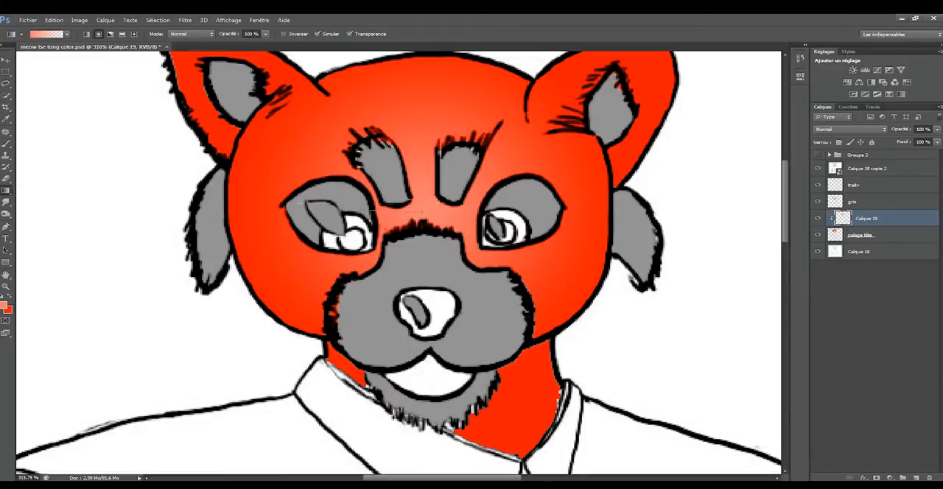
left_click_drag(294, 201, 39, 215)
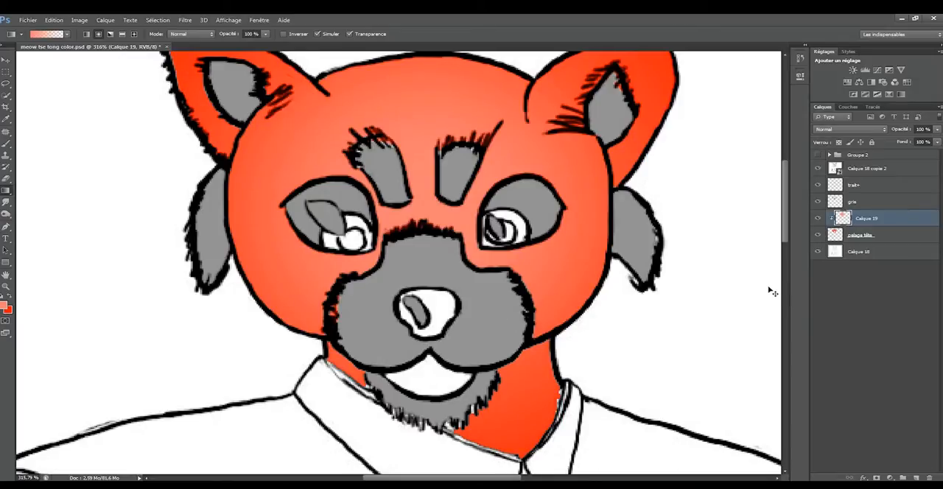
Create a new layer with the default name above Calque 19 and clip it to the pelage tête layer.
key("ctrl+shift+n")
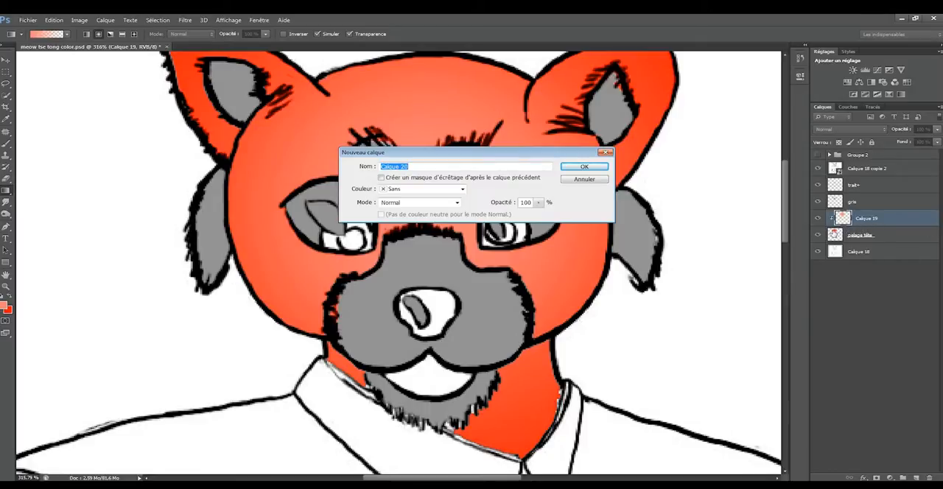
key("Return")
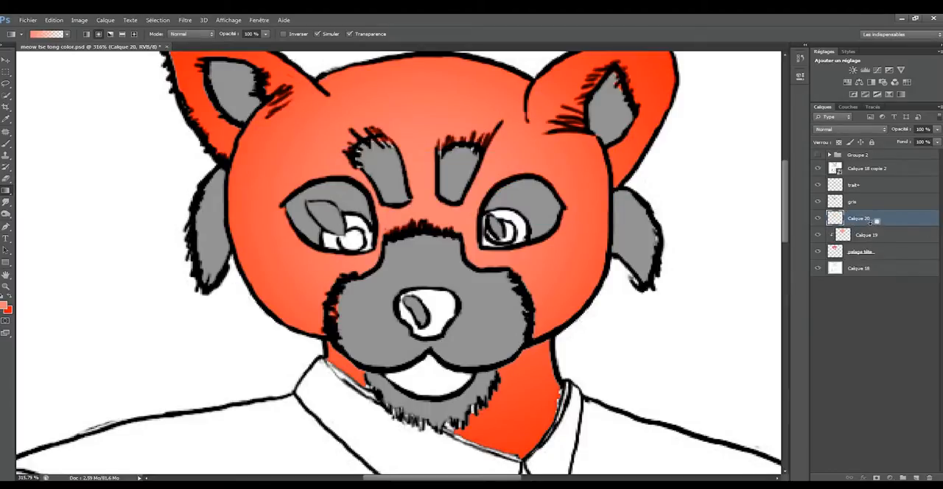
left_click(872, 221, "alt")
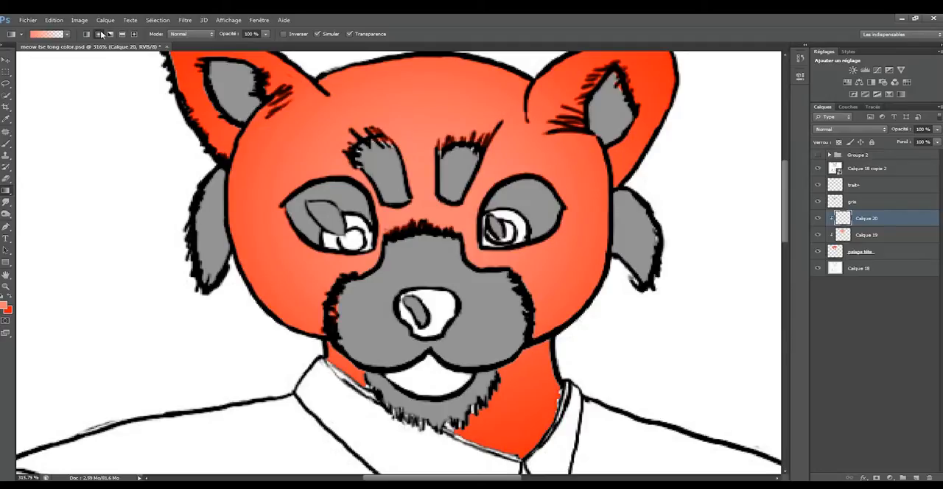
Set the gradient style to reflected and draw a pink gradient from the chin outwards across the neck on Calque 20.
left_click(122, 35)
left_click_drag(441, 387, 612, 381)
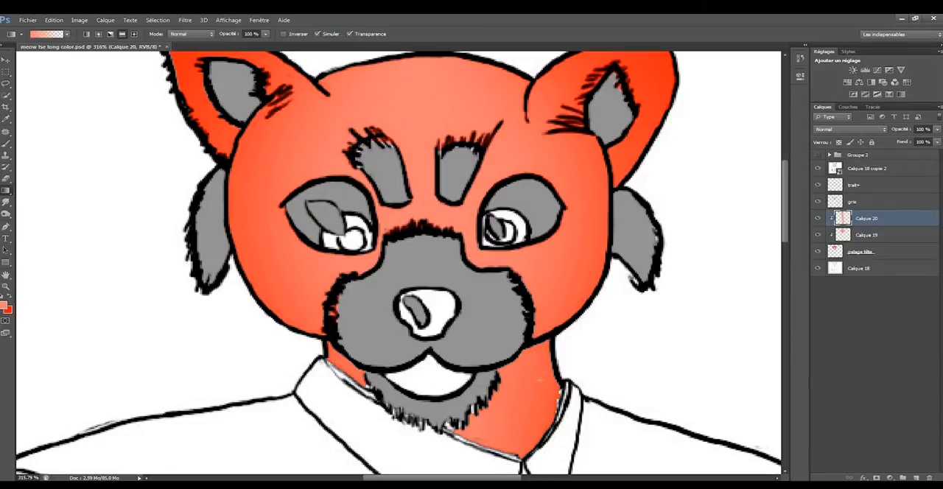
scroll(540, 379, "down", 7)
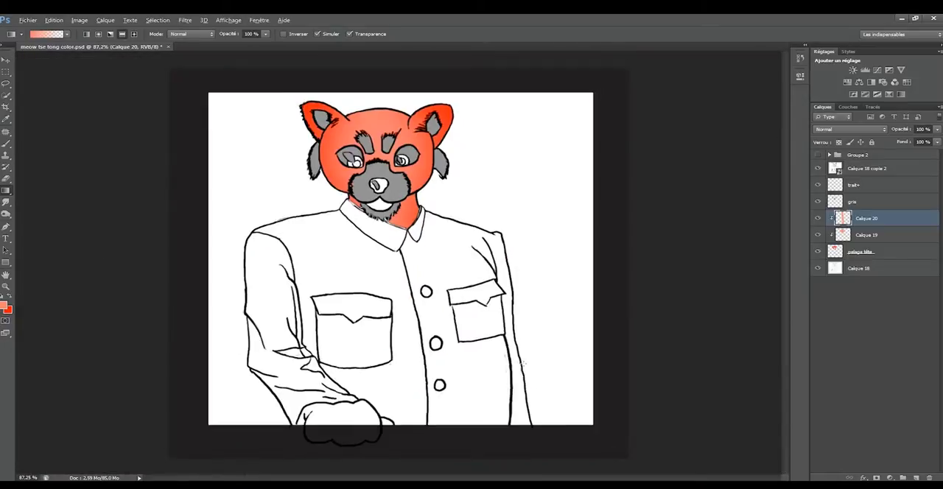
Transform the reflected gradient on Calque 20, reducing its height from both ends so it covers only the neck.
scroll(524, 363, "up", 1)
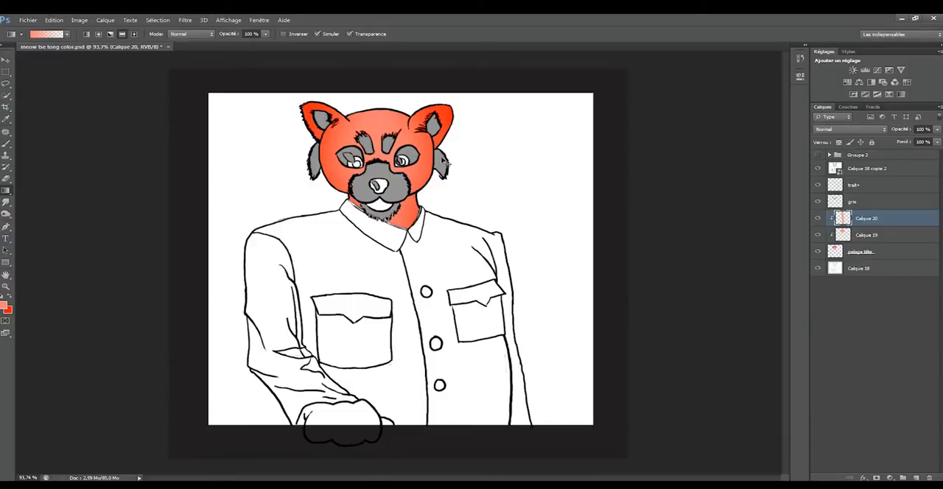
key("ctrl+t")
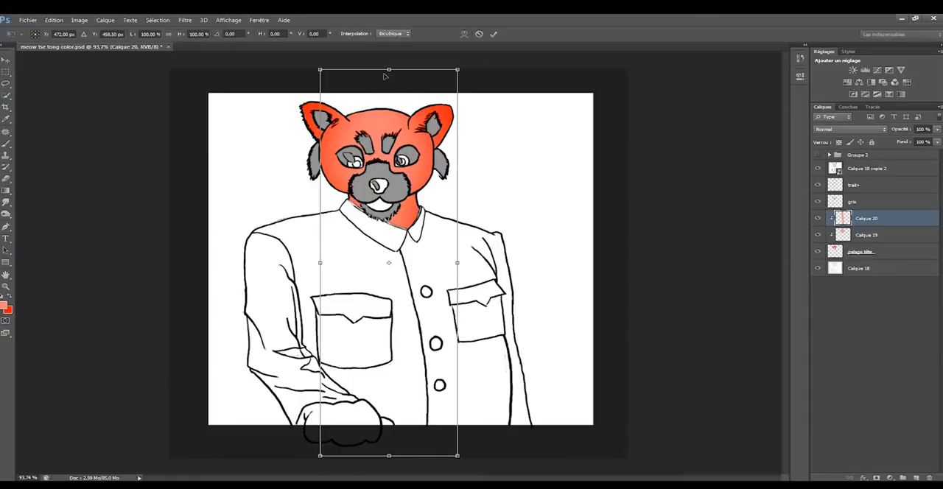
left_click_drag(391, 72, 395, 189)
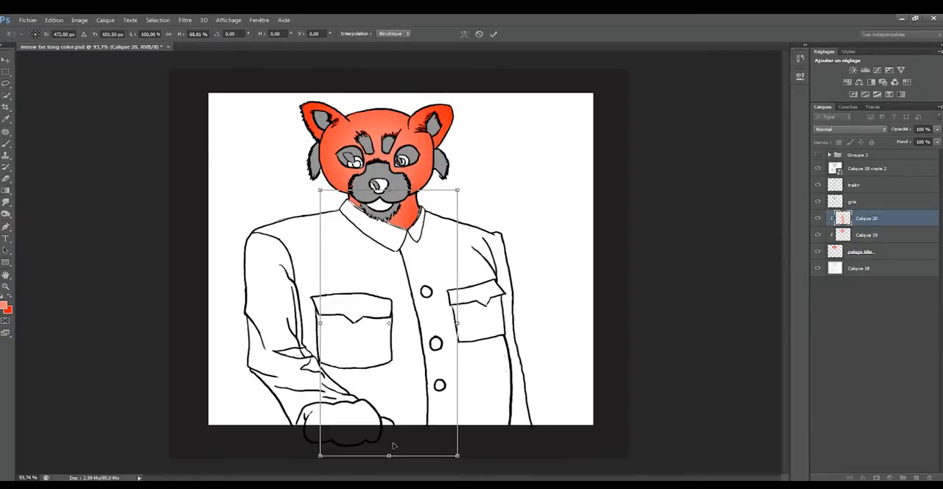
left_click_drag(389, 457, 401, 233)
key("Return")
key("g")
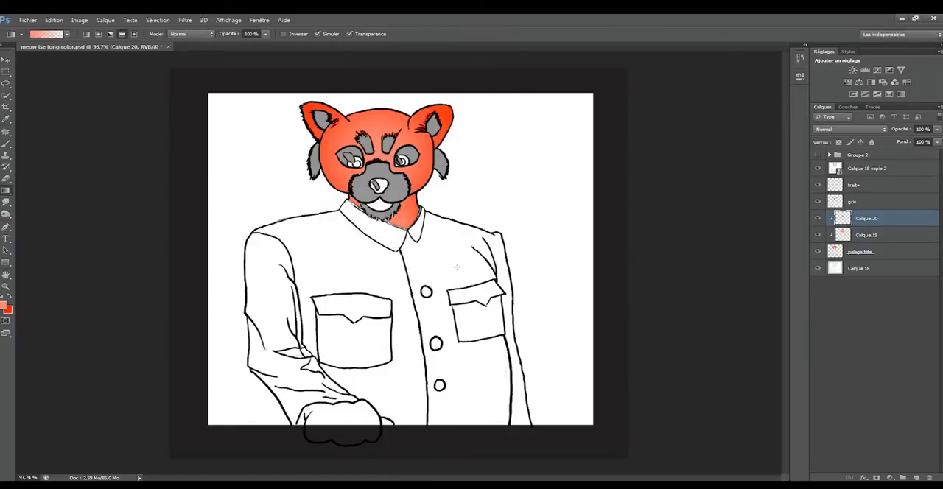
Group Calque 20, Calque 19 and pelage tête, and name the group "pelage rouge".
scroll(380, 127, "up", 9)
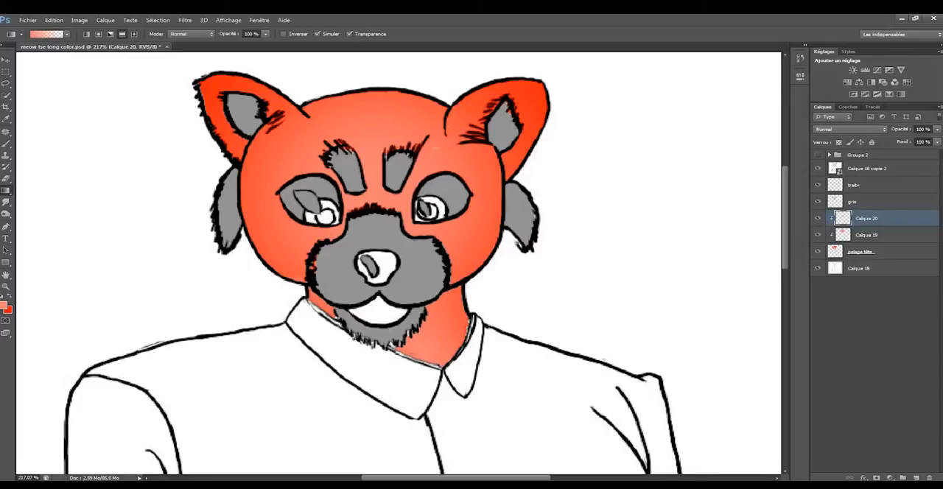
left_click(873, 252, "shift")
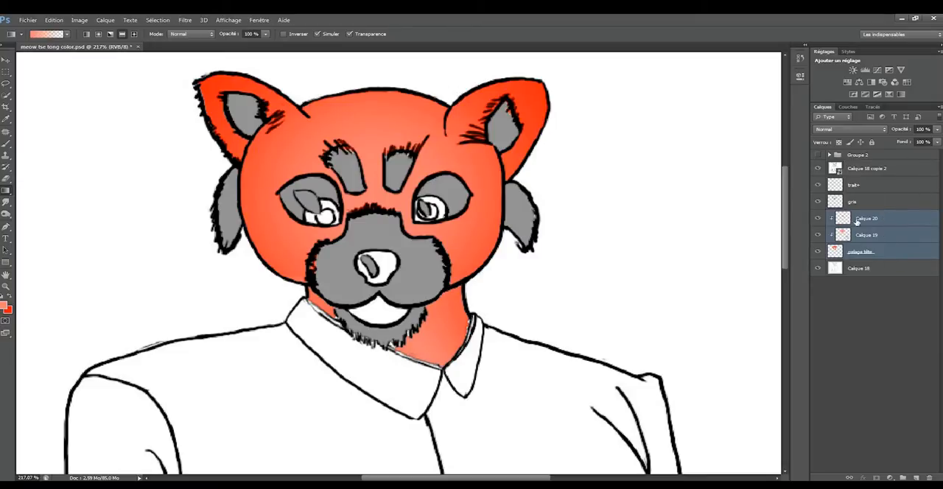
key("ctrl+g")
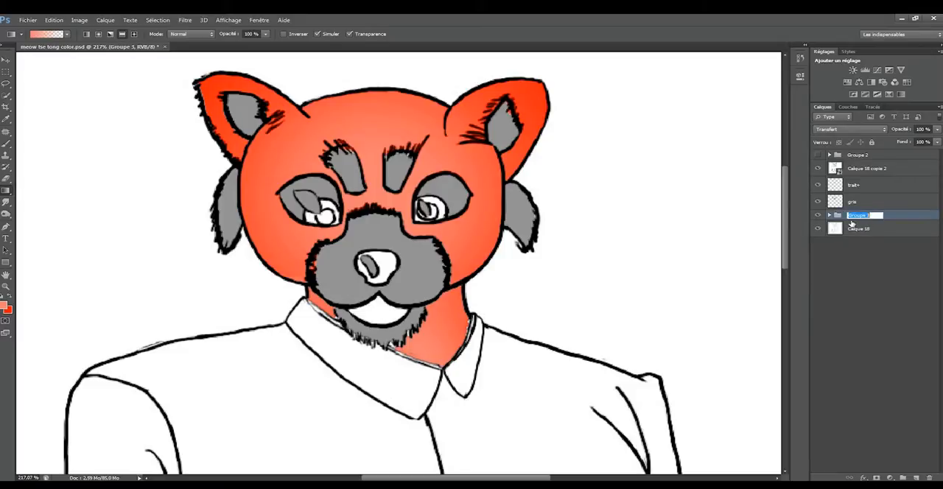
type("pelage rouge")
key("Return")
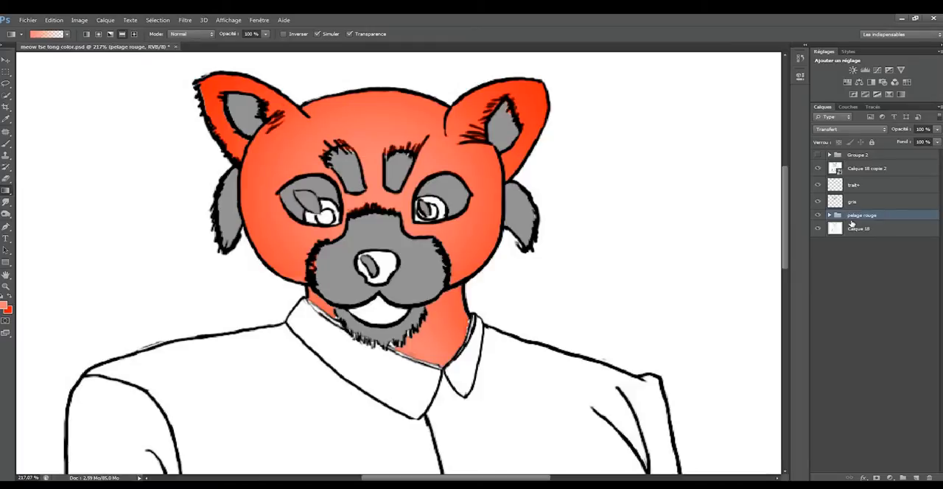
Expand the pelage rouge group, select the pelage tête layer, and hide the Calque 19 and Calque 20 gradient layers.
left_click(830, 216)
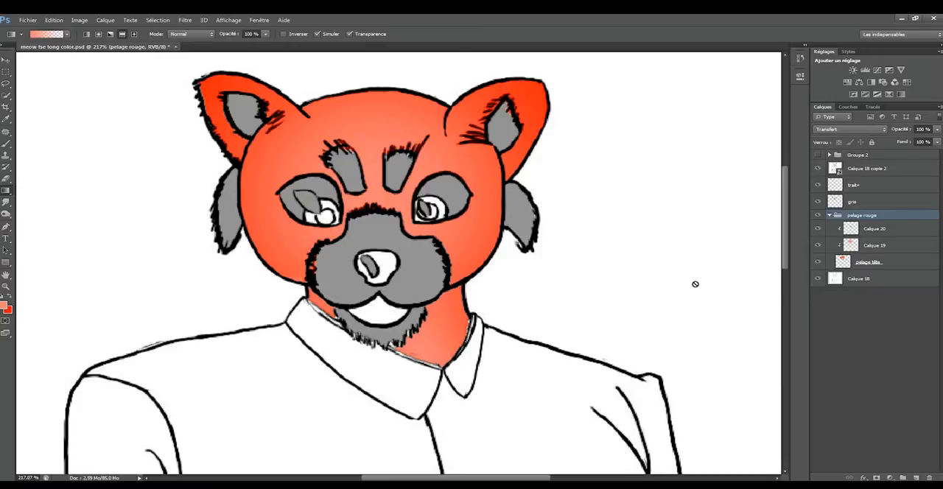
left_click(862, 262)
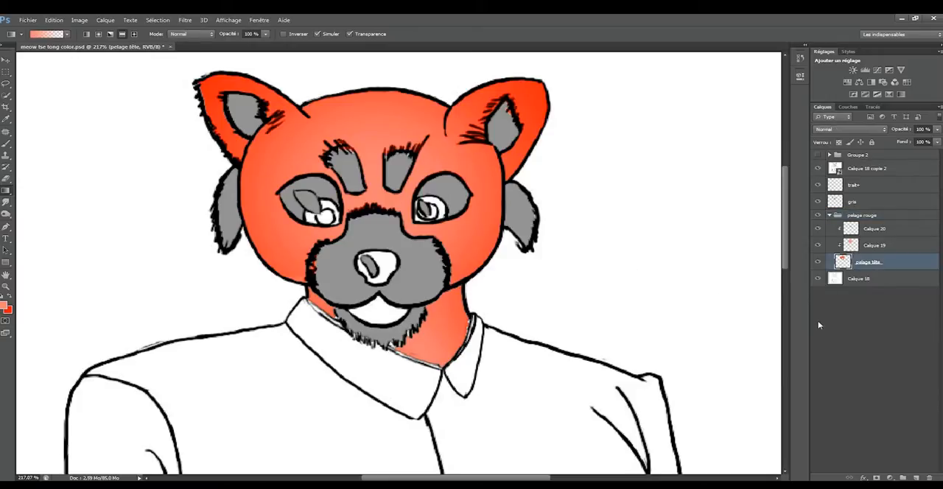
left_click(817, 245)
left_click(817, 228)
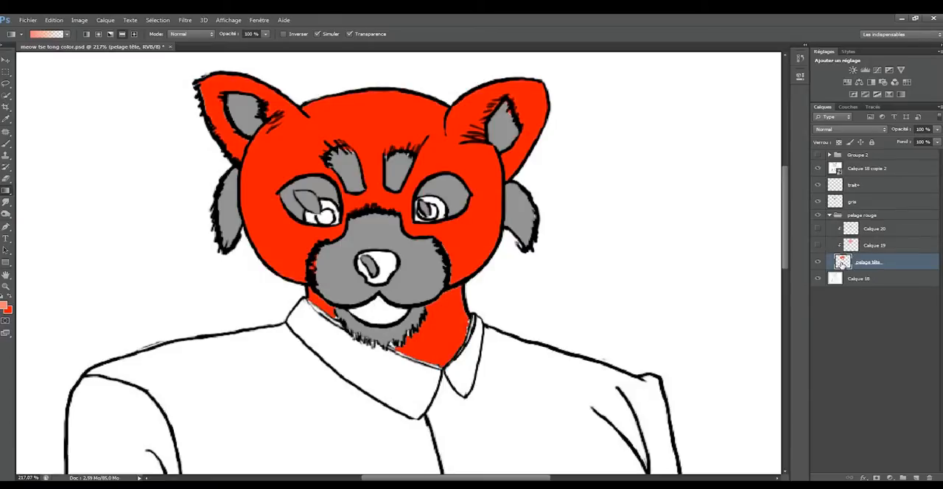
Add a Bevel & Emboss (Biseautage & estampage) effect to pelage tête, using global light at angle 61° and elevation 21°.
double_click(900, 269)
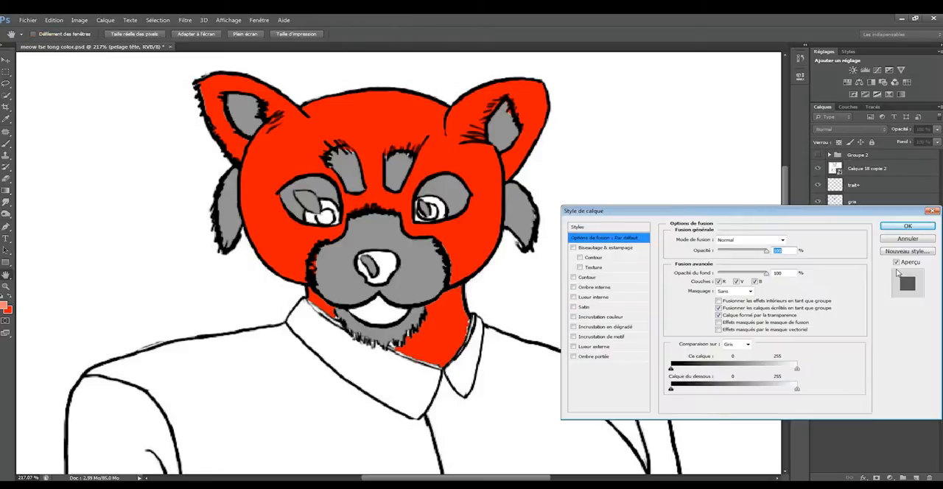
left_click(598, 252)
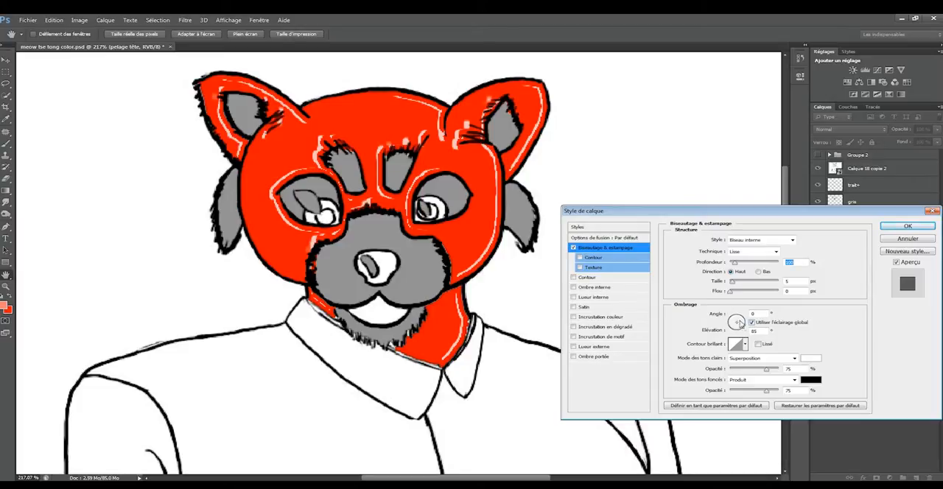
left_click_drag(739, 323, 739, 319)
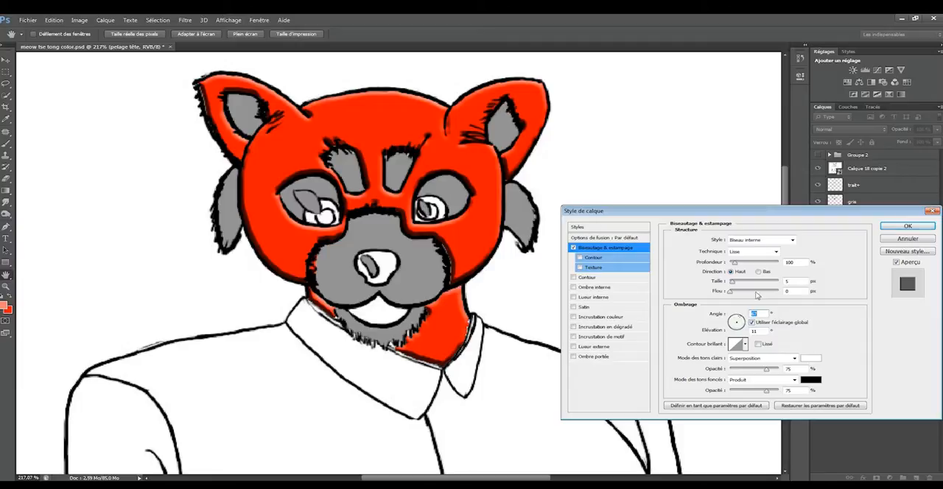
left_click_drag(743, 319, 745, 325)
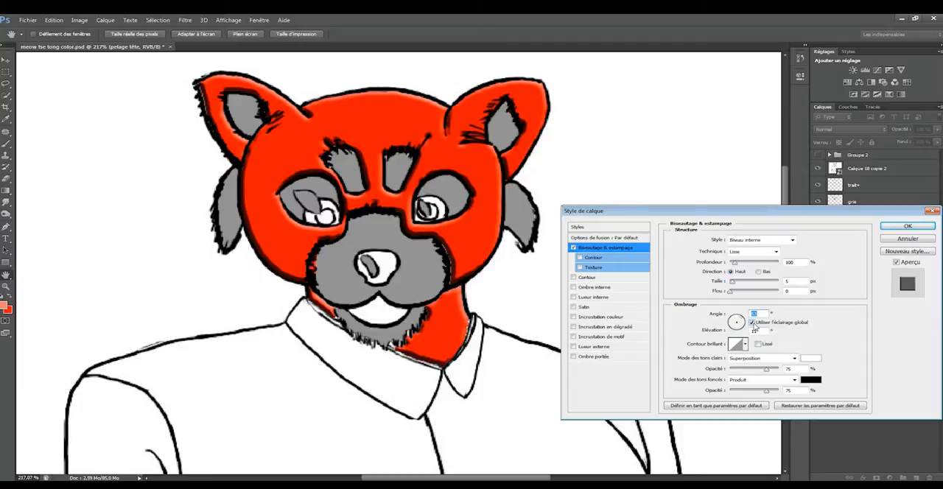
left_click(753, 323)
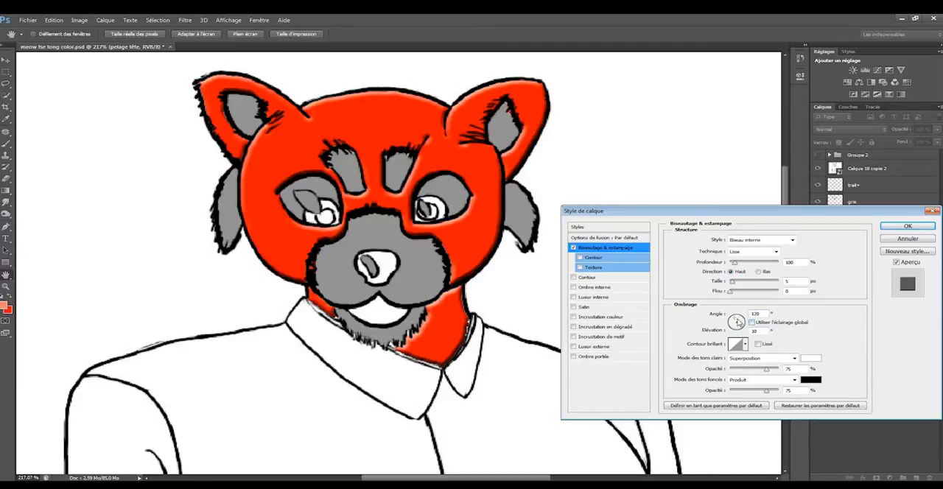
left_click_drag(742, 322, 752, 324)
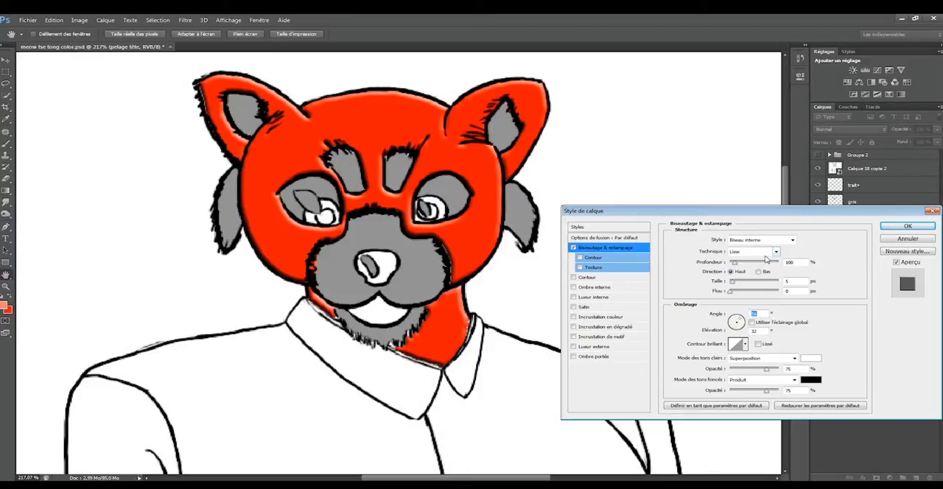
left_click(752, 323)
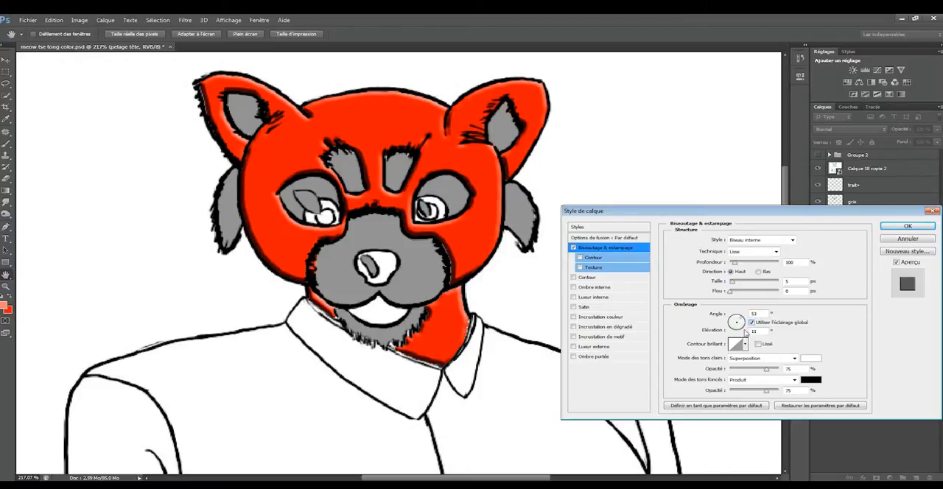
left_click_drag(740, 319, 741, 318)
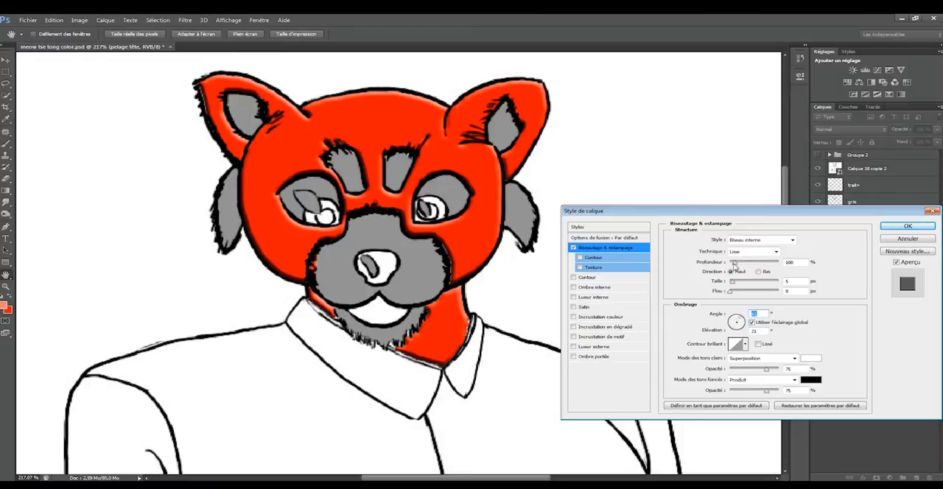
Set the bevel's depth to 358%, size to 18 px, softness to 16 px and highlight opacity to 76%, and increase the shadow opacity.
mouse_move(734, 264)
left_mouse_down()
mouse_move(749, 271)
mouse_move(735, 284)
mouse_move(781, 291)
mouse_move(736, 283)
left_mouse_up()
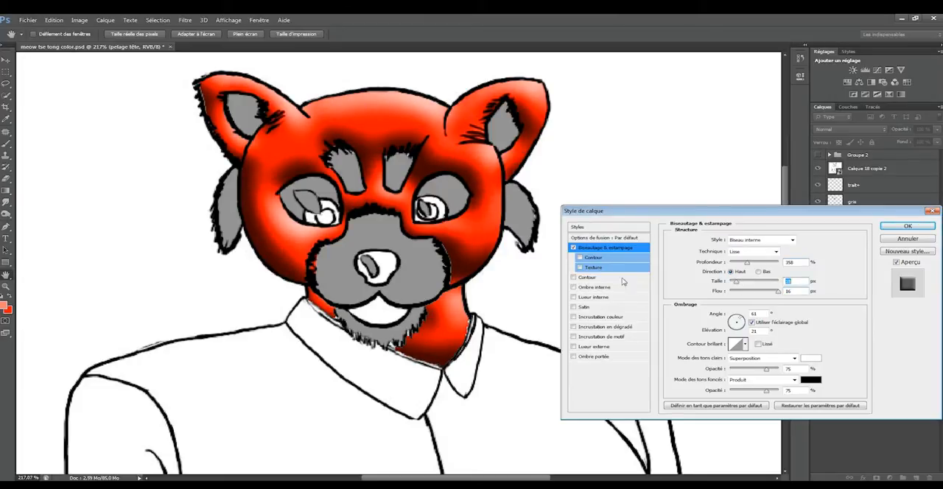
mouse_move(767, 369)
left_mouse_down()
mouse_move(691, 371)
mouse_move(766, 369)
mouse_move(731, 395)
mouse_move(770, 396)
left_mouse_up()
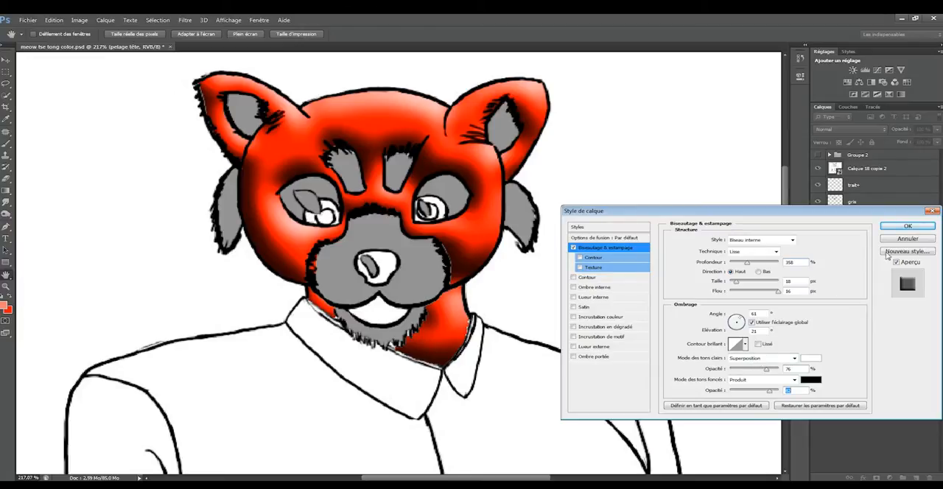
left_click(908, 225)
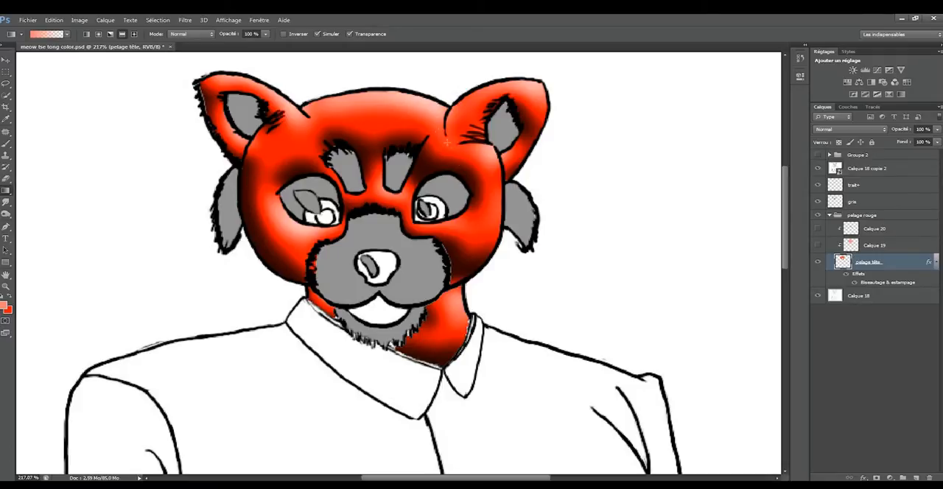
Undo the stray gradient on pelage tête, and set up the Brush tool at size 34 with the default black and white colours.
left_click_drag(450, 149, 452, 153)
key("ctrl+z")
key("b")
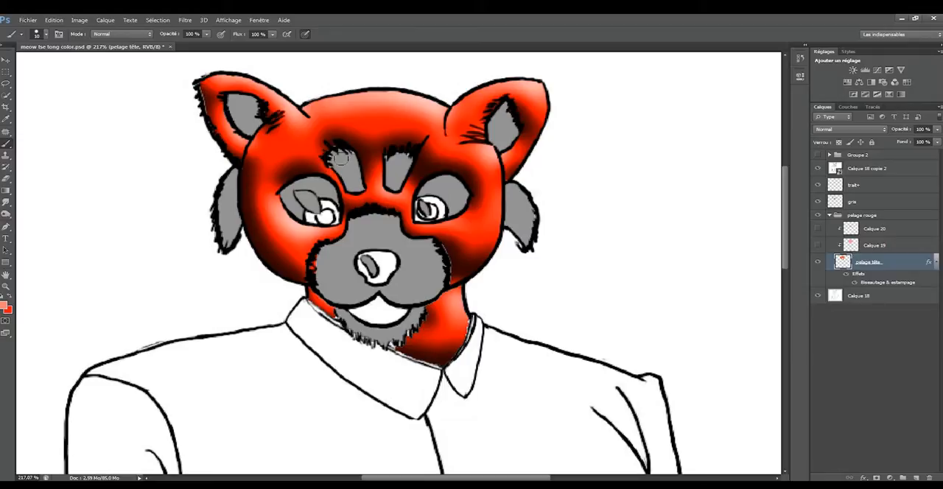
left_click_drag(341, 155, 352, 163)
key("d")
Isolate the pelage tête layer to sample its red from the forehead as the foreground colour, and restore the other layers' visibility.
left_click(819, 264, "alt")
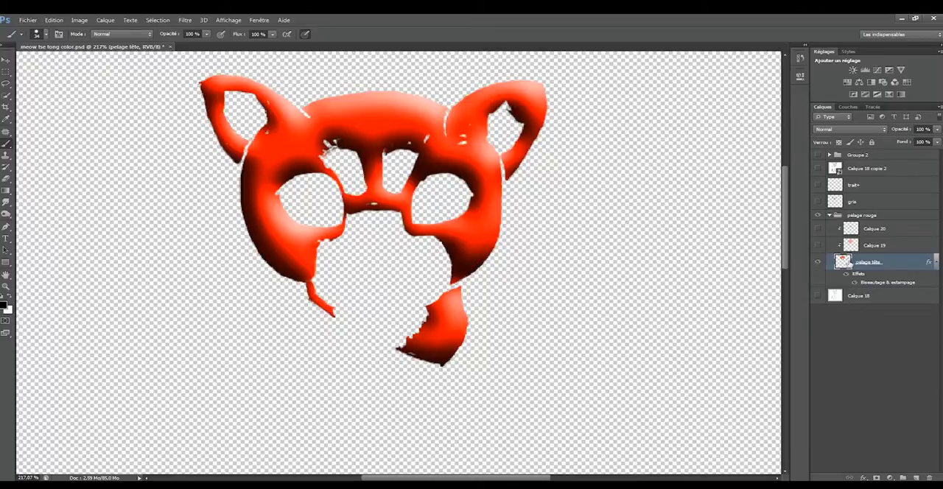
left_click(405, 121, "alt")
left_click(817, 263, "alt")
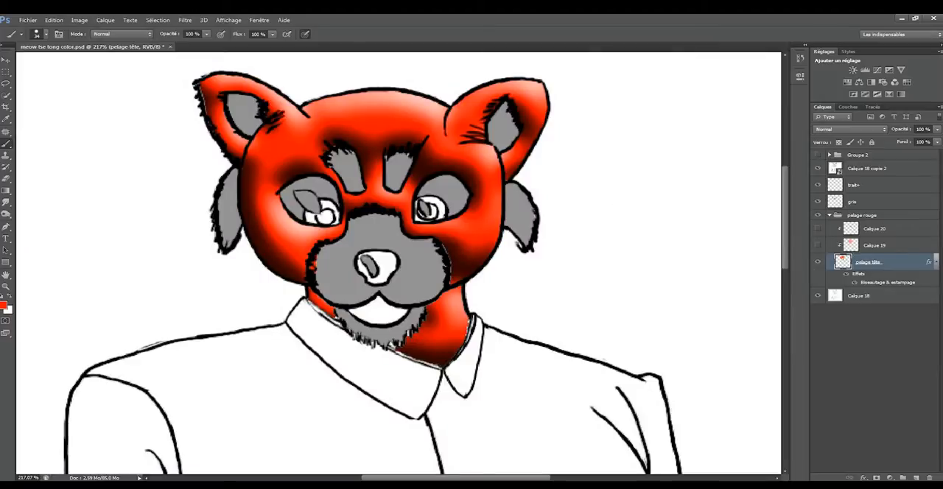
Paint the sampled red on pelage tête with a smaller brush between the eyebrows, above the eyes and over the nose.
mouse_move(414, 152)
left_mouse_down()
mouse_move(393, 156)
mouse_move(402, 178)
mouse_move(409, 158)
left_mouse_up()
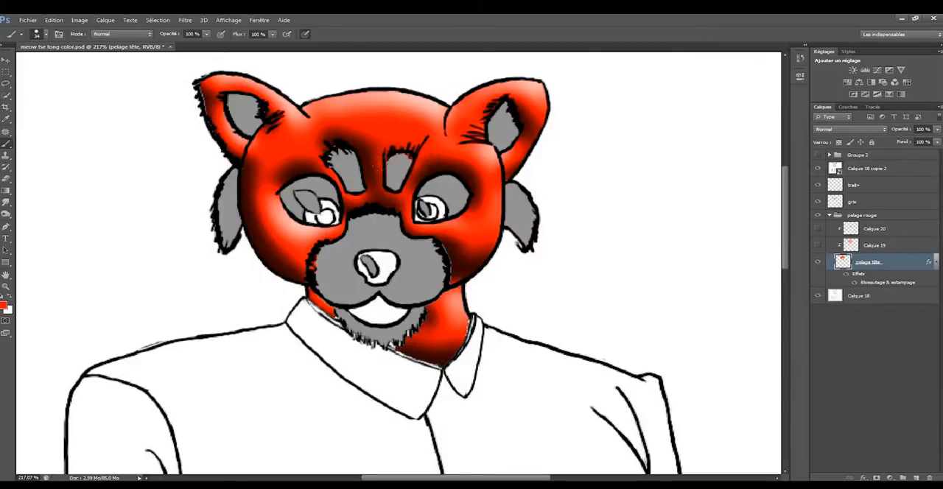
right_click(381, 170, "alt")
mouse_move(384, 193)
left_mouse_down()
mouse_move(352, 198)
mouse_move(346, 142)
mouse_move(328, 136)
mouse_move(348, 164)
left_mouse_up()
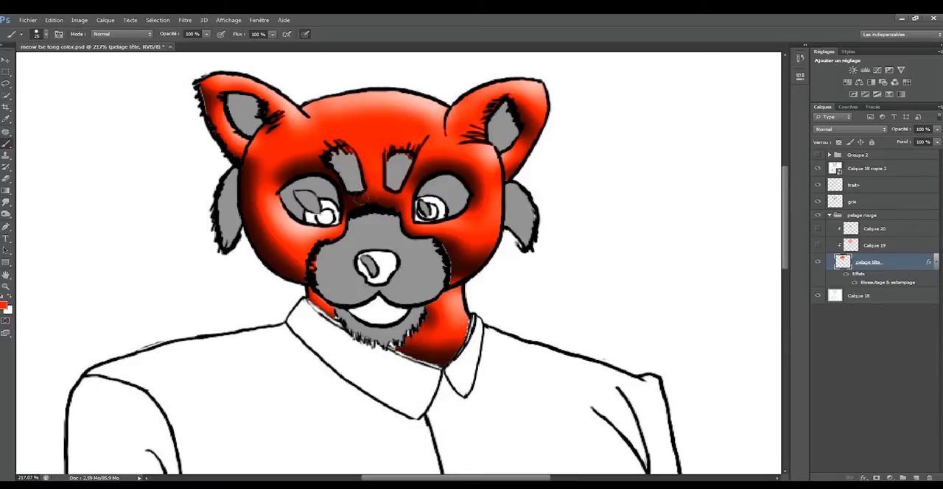
mouse_move(385, 199)
left_mouse_down()
mouse_move(398, 205)
mouse_move(366, 199)
mouse_move(309, 257)
left_mouse_up()
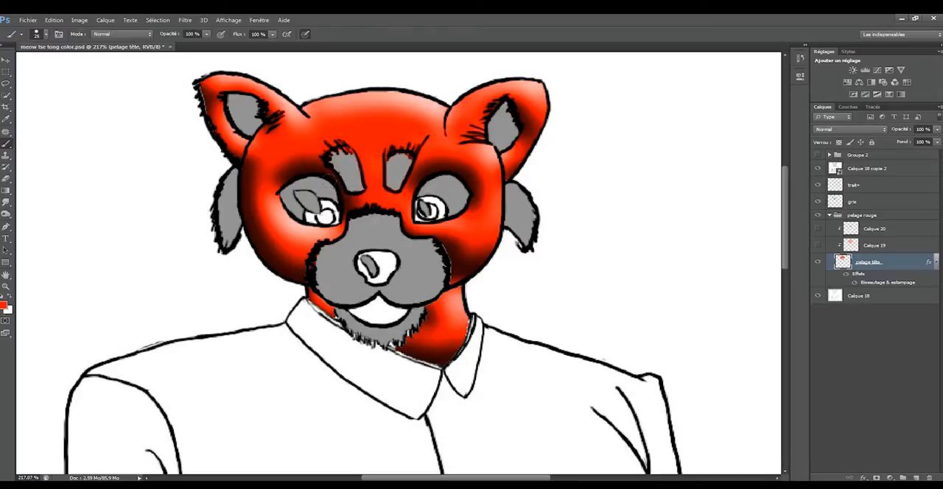
left_click_drag(310, 167, 276, 189)
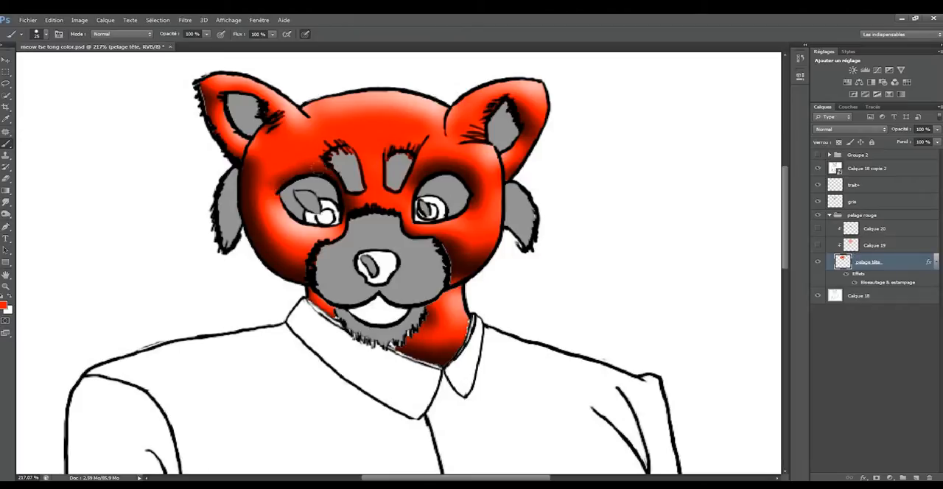
mouse_move(407, 184)
left_mouse_down()
mouse_move(436, 164)
mouse_move(471, 182)
left_mouse_up()
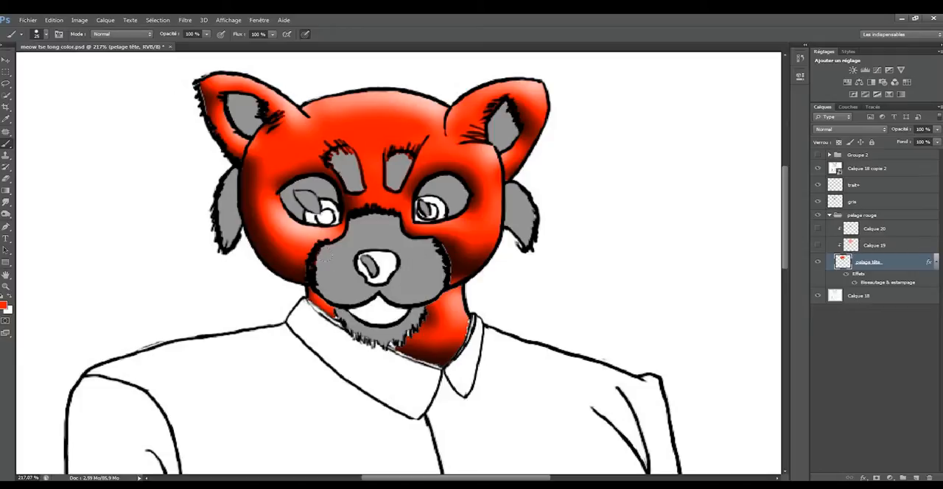
mouse_move(367, 257)
left_mouse_down()
mouse_move(385, 267)
mouse_move(364, 271)
mouse_move(371, 275)
left_mouse_up()
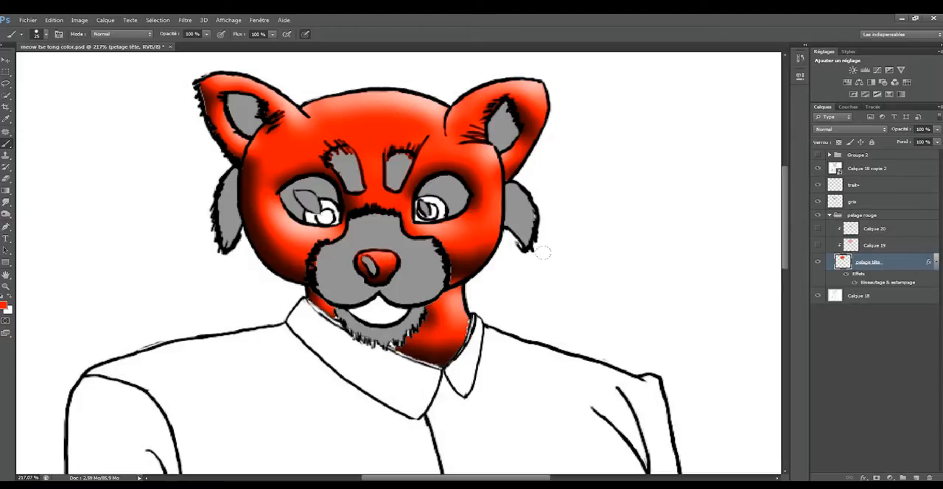
Hide the Bevel & Emboss (Biseautage & estampage) effect on pelage tête.
left_click(844, 283)
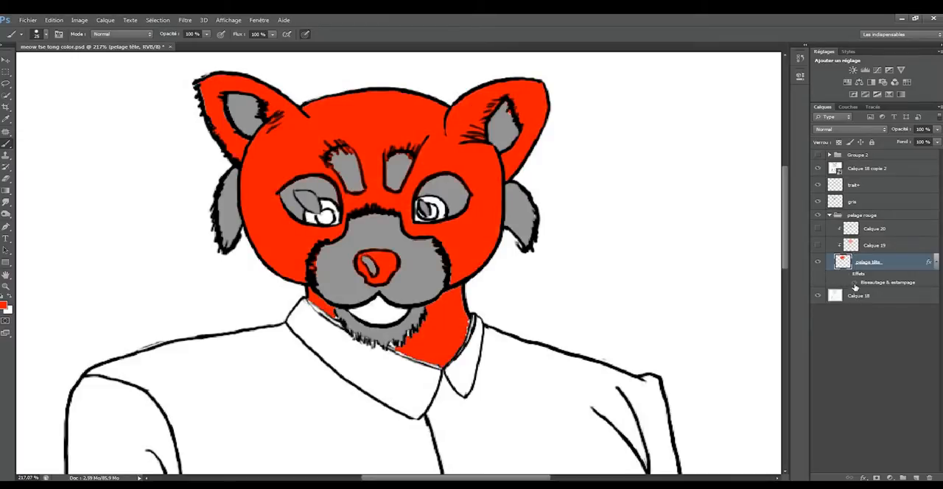
left_click(855, 283)
left_click(854, 283)
Add a Brightness/Contrast (Luminosité/Contraste) adjustment above Calque 18 copie 2 with brightness -117 and contrast 100.
left_click(889, 229)
left_click(886, 174)
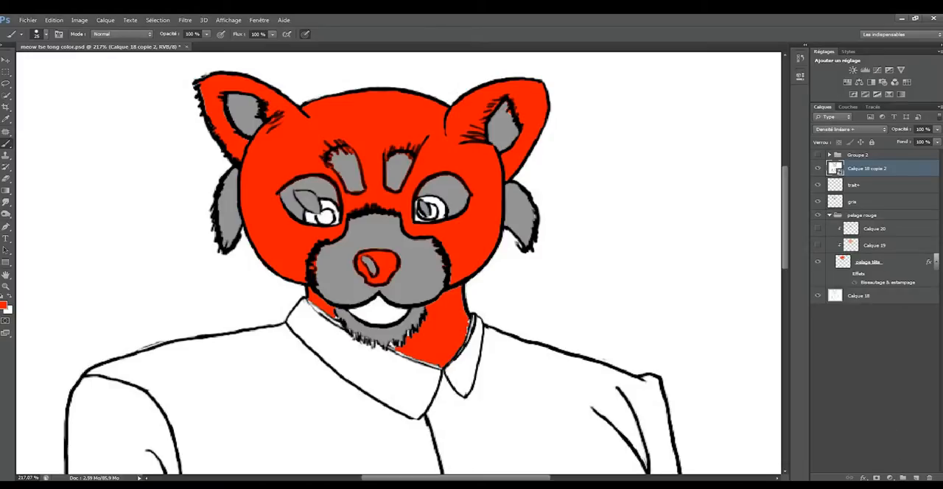
left_click(890, 478)
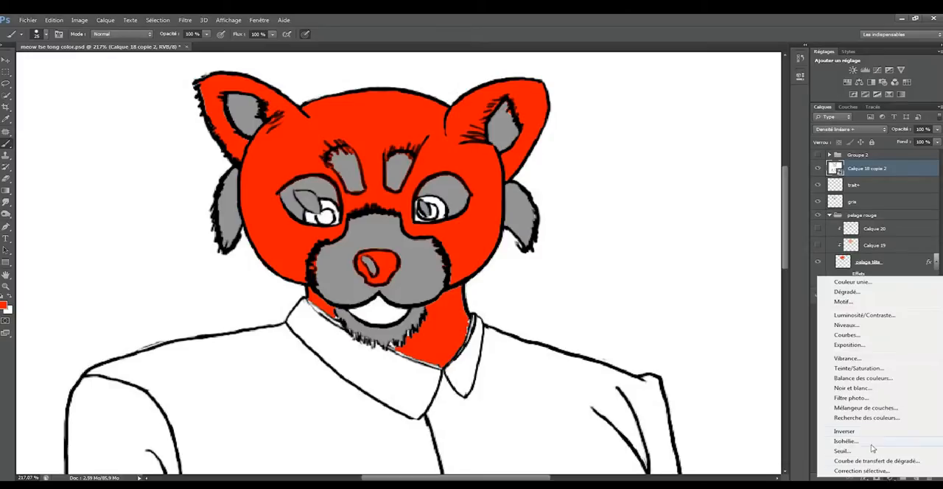
left_click(861, 315)
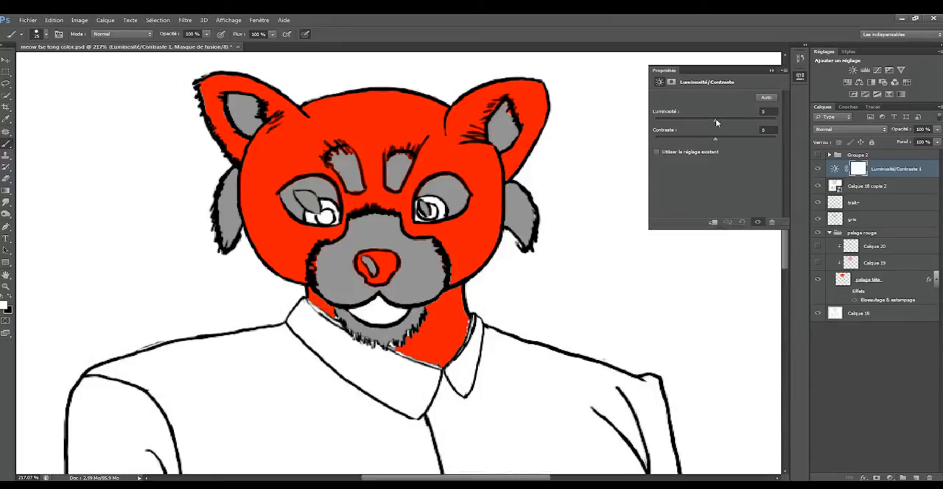
left_click_drag(715, 120, 669, 119)
left_click_drag(722, 140, 777, 139)
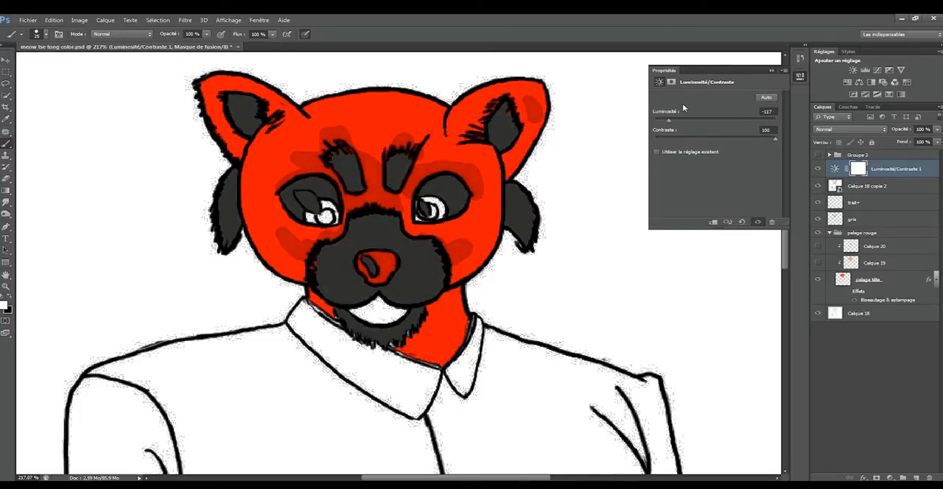
left_click(772, 70)
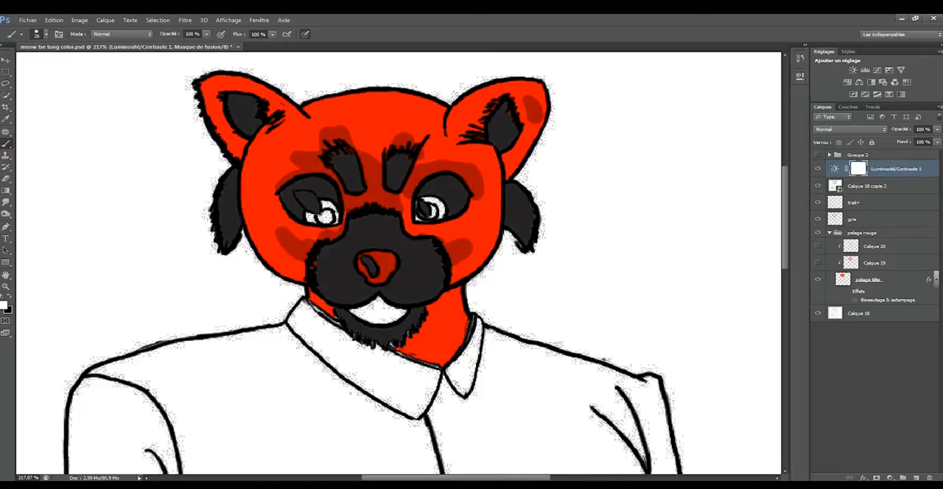
Test clipping the Brightness/Contrast adjustment to Calque 18 copie 2, and invert the unclipped adjustment's mask to black.
left_click(887, 177, "alt")
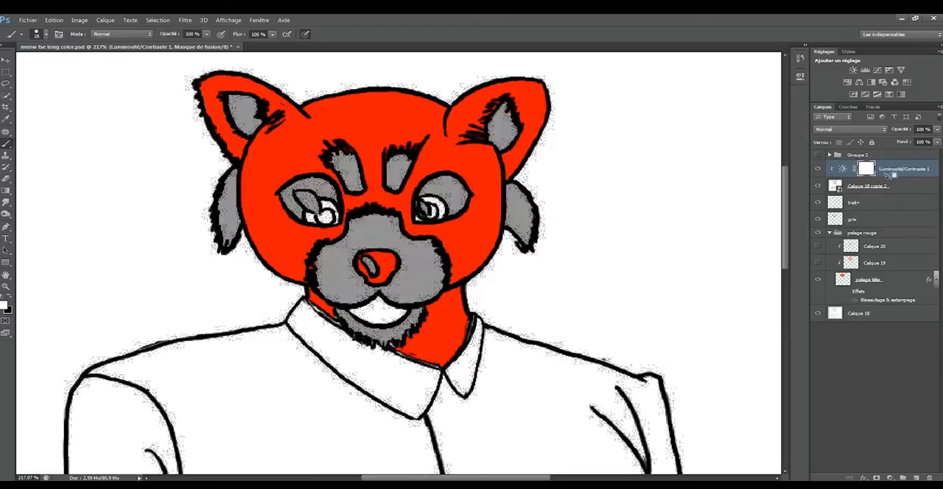
left_click(891, 177, "alt")
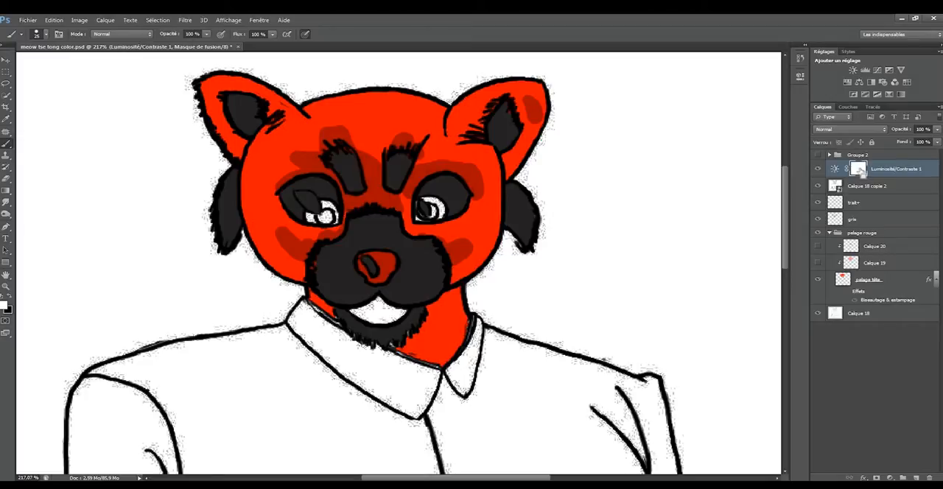
key("ctrl+i")
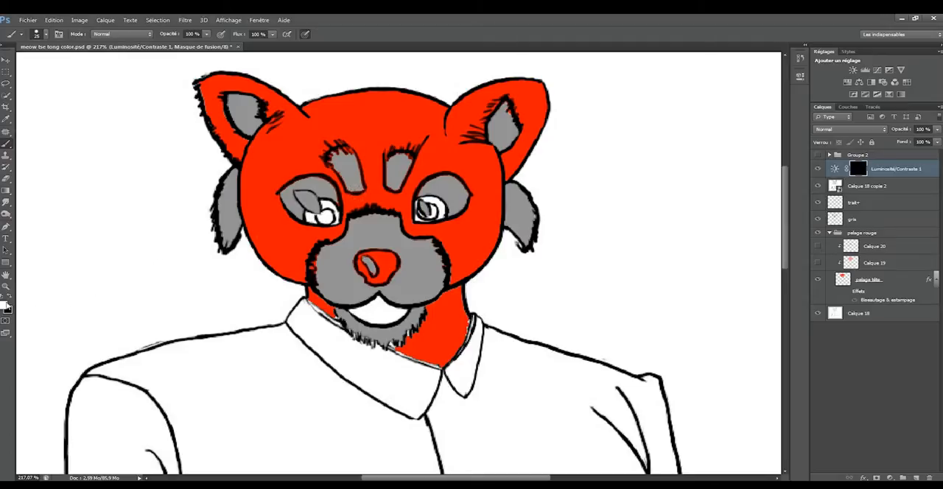
Paint white on the adjustment mask with a size 13 brush to shade the muzzle's left side and the left eye's upper rim.
key("x")
left_click(8, 305)
mouse_move(243, 201)
left_mouse_down()
mouse_move(257, 209)
mouse_move(244, 208)
left_mouse_up()
mouse_move(322, 249)
left_mouse_down()
mouse_move(344, 303)
mouse_move(329, 296)
mouse_move(319, 248)
mouse_move(343, 302)
mouse_move(319, 272)
mouse_move(325, 283)
mouse_move(350, 308)
mouse_move(323, 276)
mouse_move(370, 292)
mouse_move(359, 272)
mouse_move(370, 284)
left_mouse_up()
key("x")
key("x")
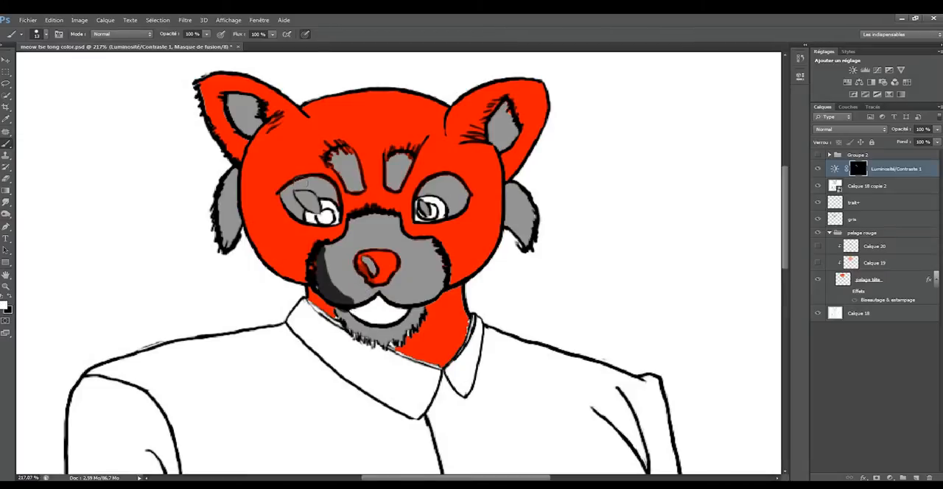
mouse_move(298, 175)
left_mouse_down()
mouse_move(332, 190)
mouse_move(341, 212)
left_mouse_up()
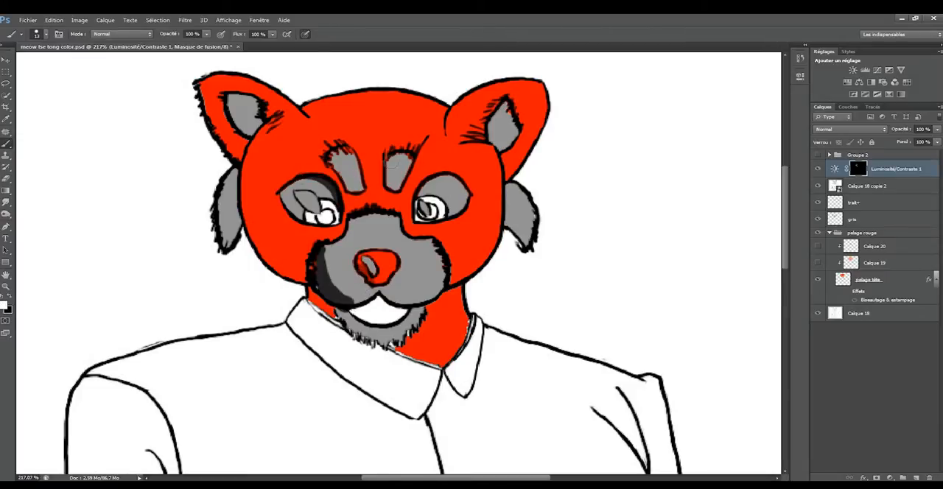
Paint white on the adjustment mask to shade the right eyebrow patch, the inside of the right ear and the mouth edge.
mouse_move(390, 157)
left_mouse_down()
mouse_move(394, 190)
mouse_move(384, 158)
left_mouse_up()
key("x")
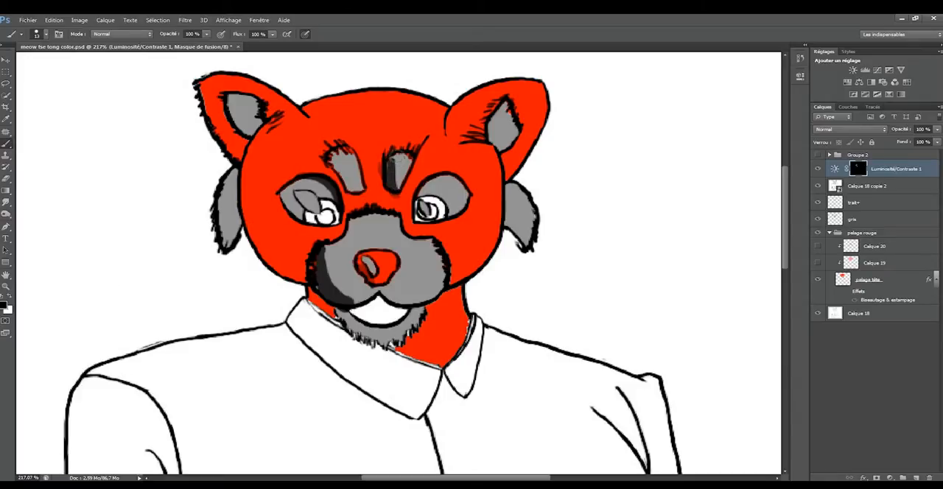
key("x")
mouse_move(501, 107)
left_mouse_down()
mouse_move(492, 126)
mouse_move(518, 127)
mouse_move(496, 104)
left_mouse_up()
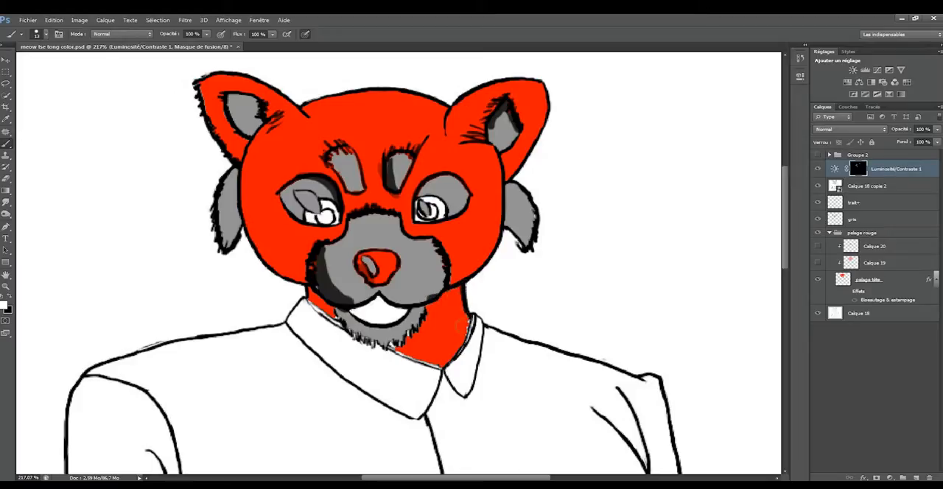
key("x")
key("x")
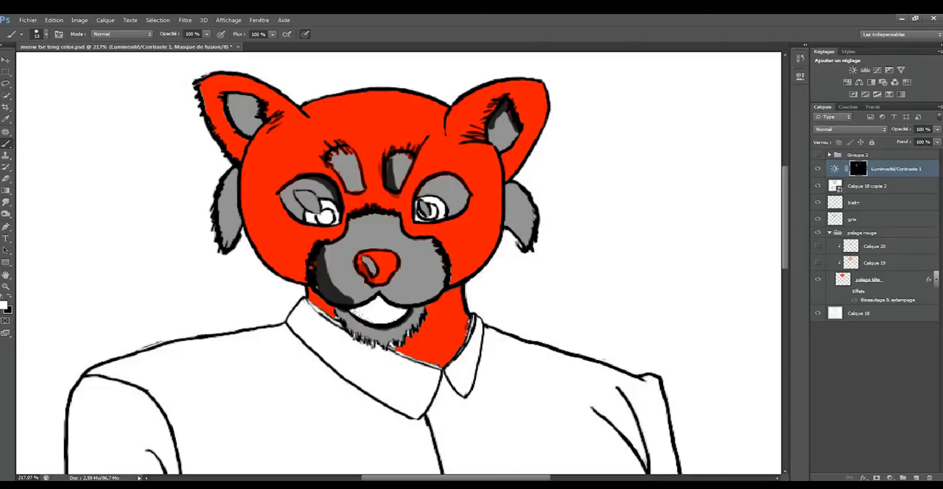
Show Groupe 2 with the finished colouring, and turn on its poil fur-texture layer.
scroll(440, 313, "down", 4)
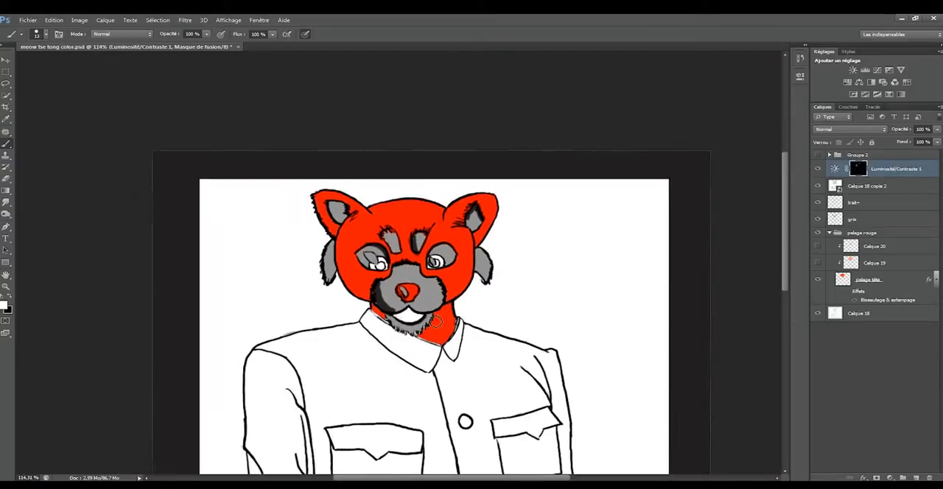
scroll(434, 311, "up", 2)
scroll(435, 294, "up", 1)
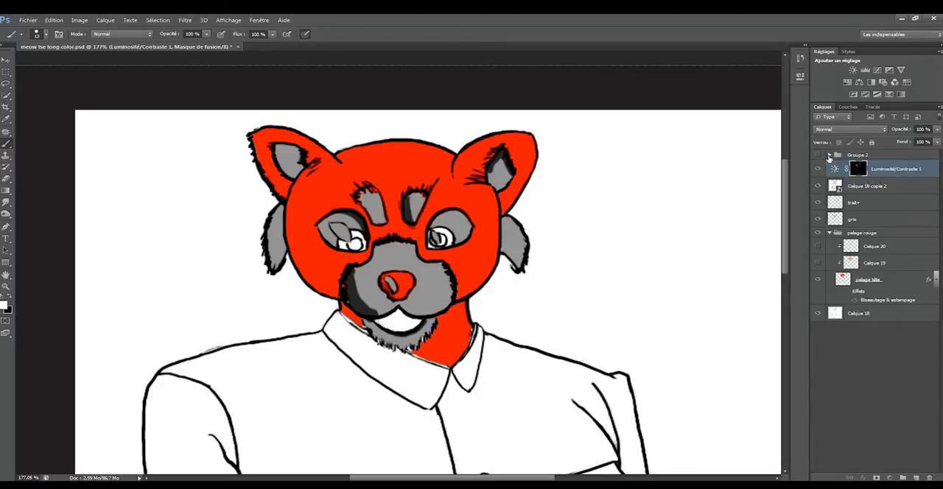
left_click(829, 156)
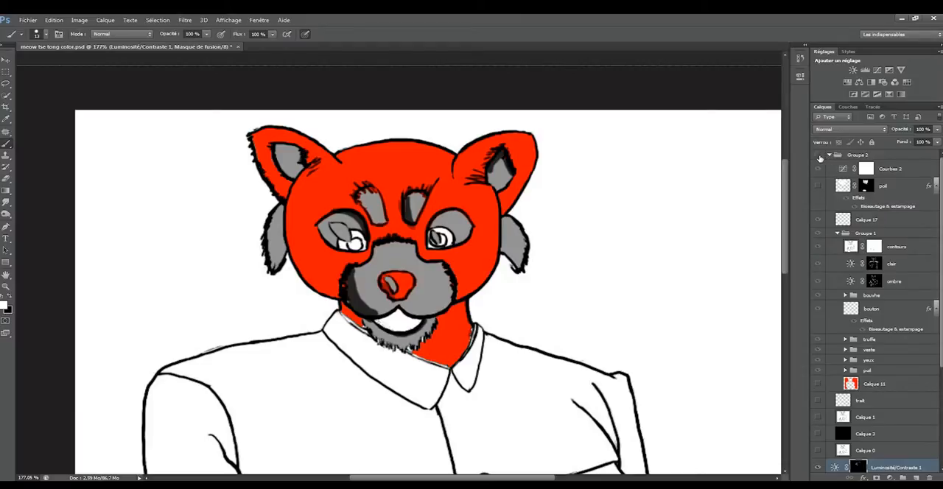
left_click(818, 156)
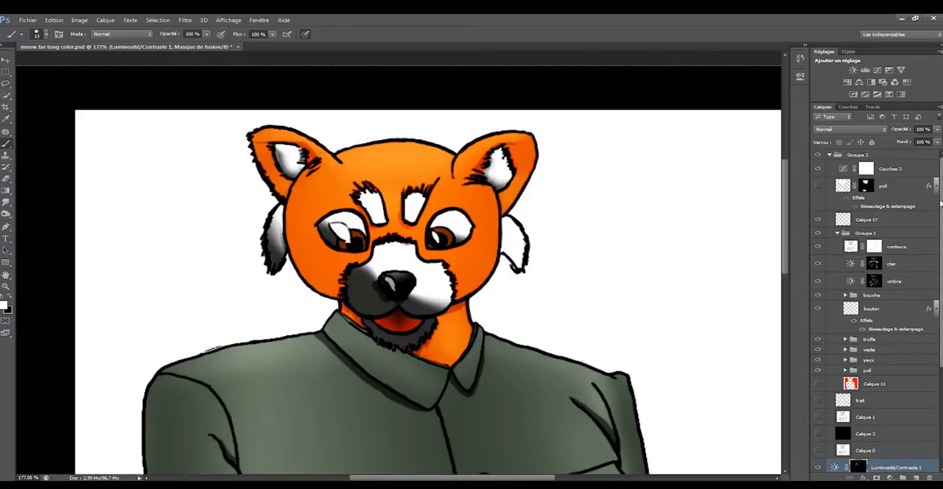
scroll(941, 207, "down", 1)
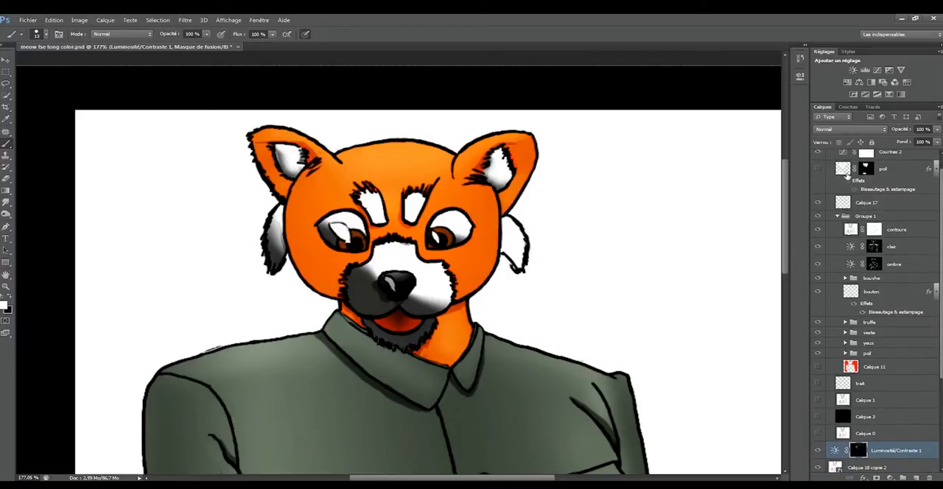
left_click(818, 169)
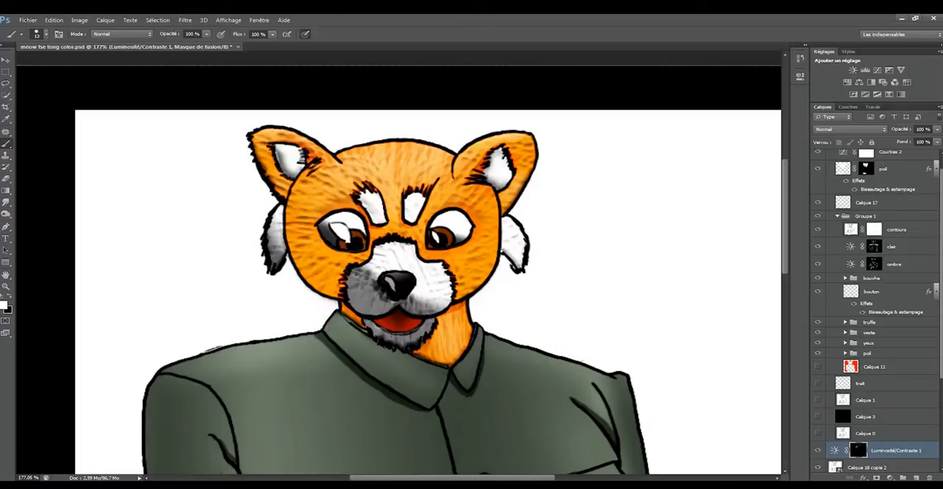
Turn on the fabric texture layer in the veste group and inspect the jacket.
scroll(877, 310, "down", 5)
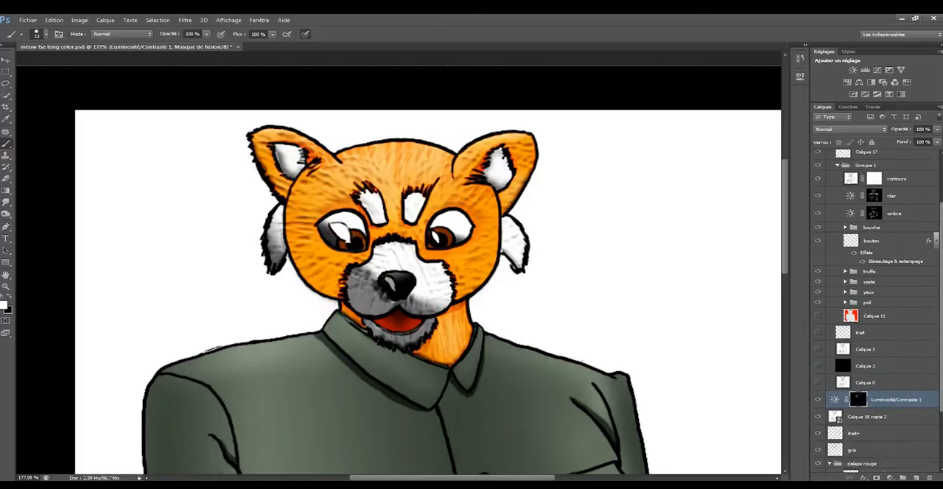
scroll(877, 309, "down", 1)
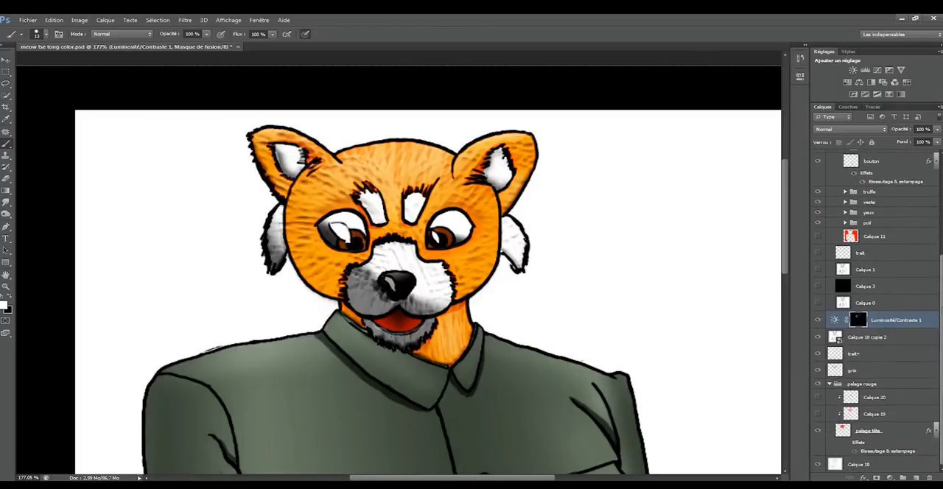
left_click(845, 202)
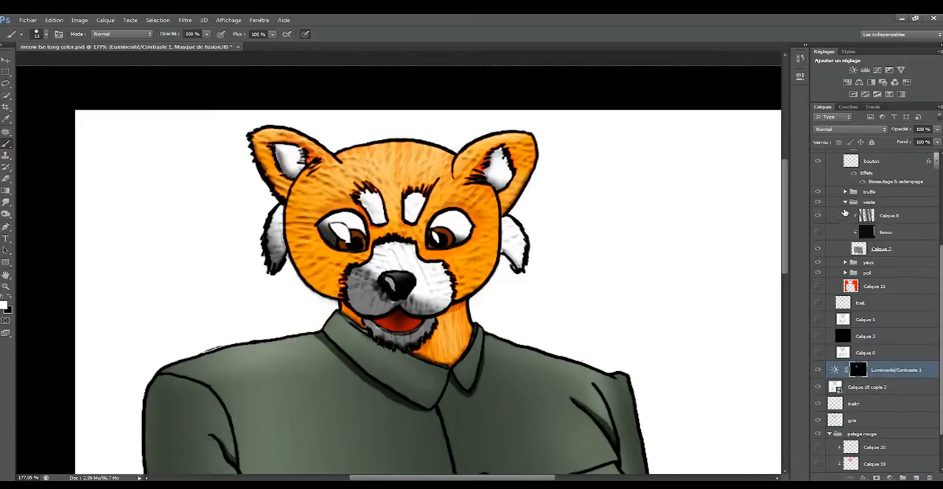
left_click(819, 232)
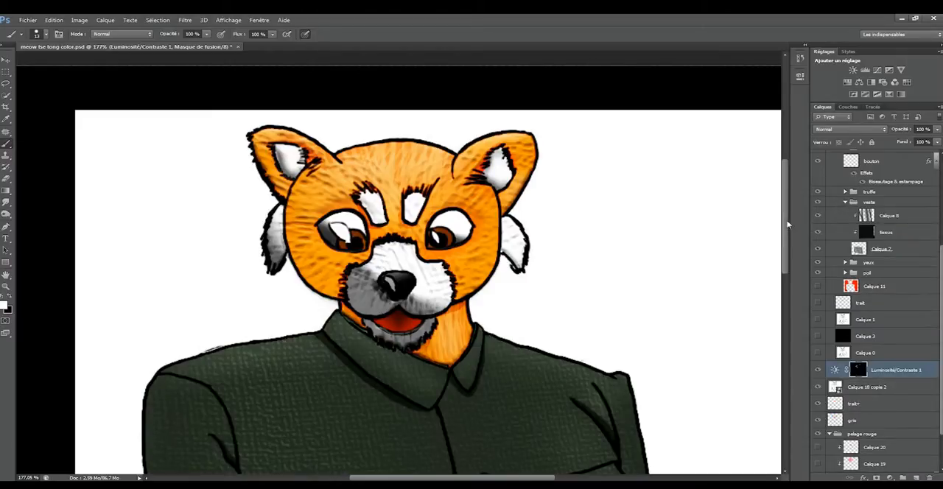
left_click_drag(787, 221, 788, 287)
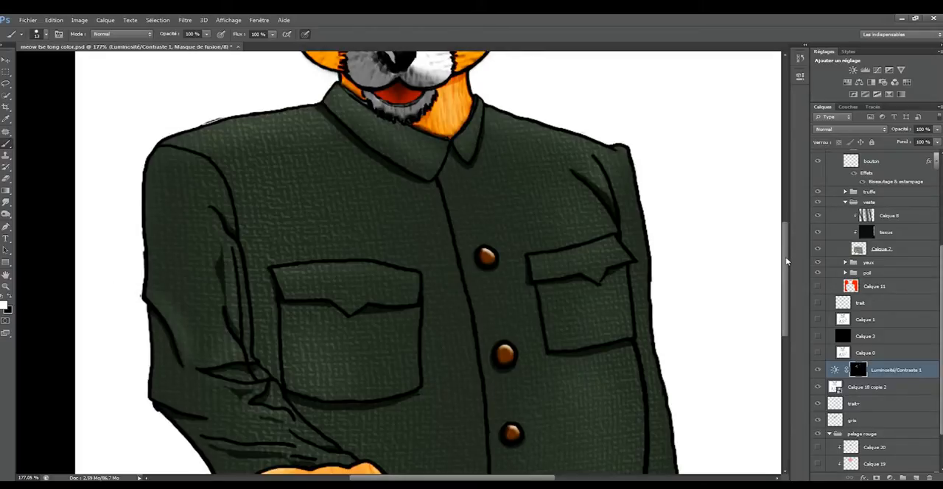
left_click_drag(788, 261, 782, 204)
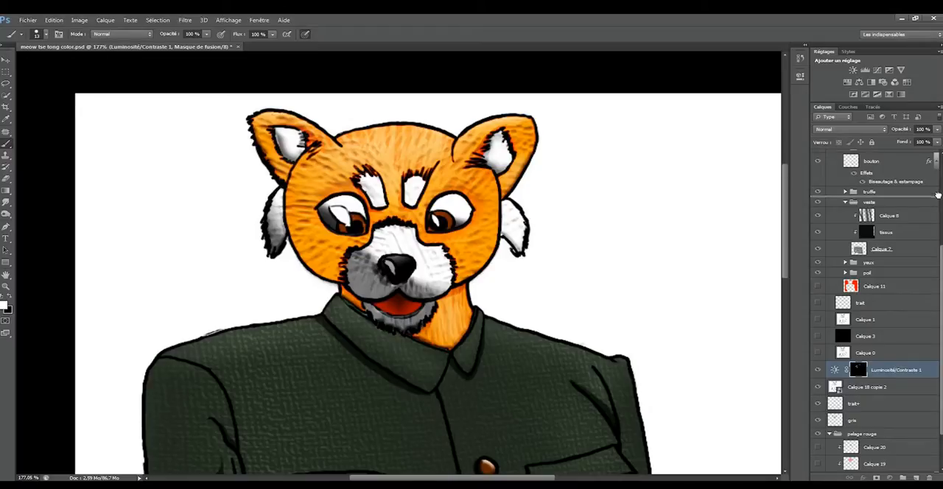
Collapse Groupe 2 and the pelage rouge group, and review the finished head and jacket.
left_click(934, 247)
left_click_drag(941, 259, 941, 192)
scroll(885, 235, "up", 2)
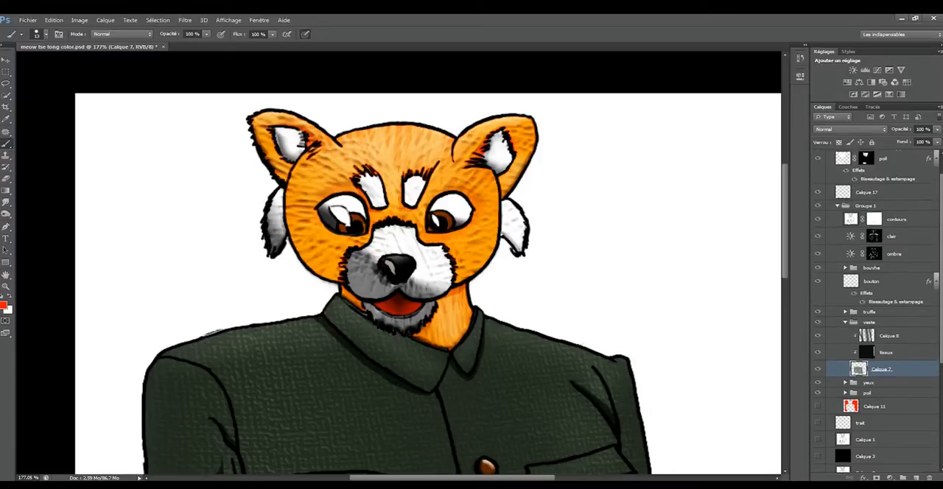
left_click(832, 156)
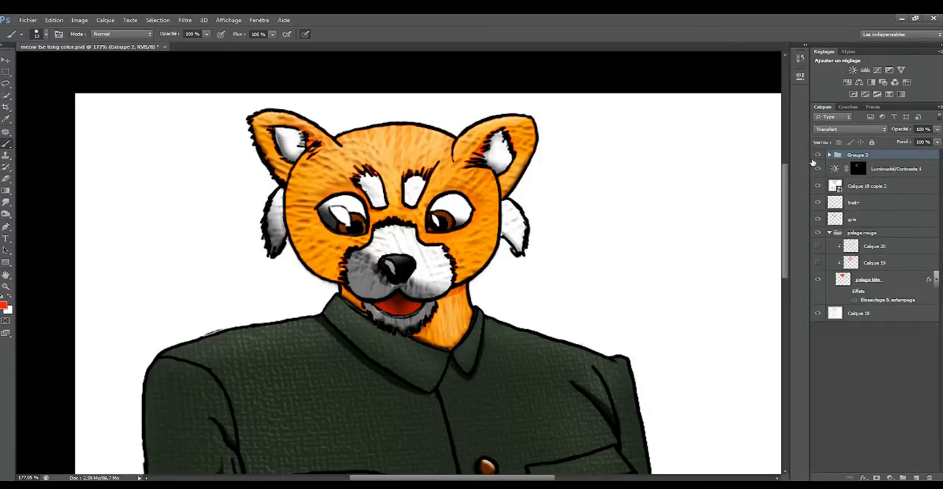
left_click(829, 233)
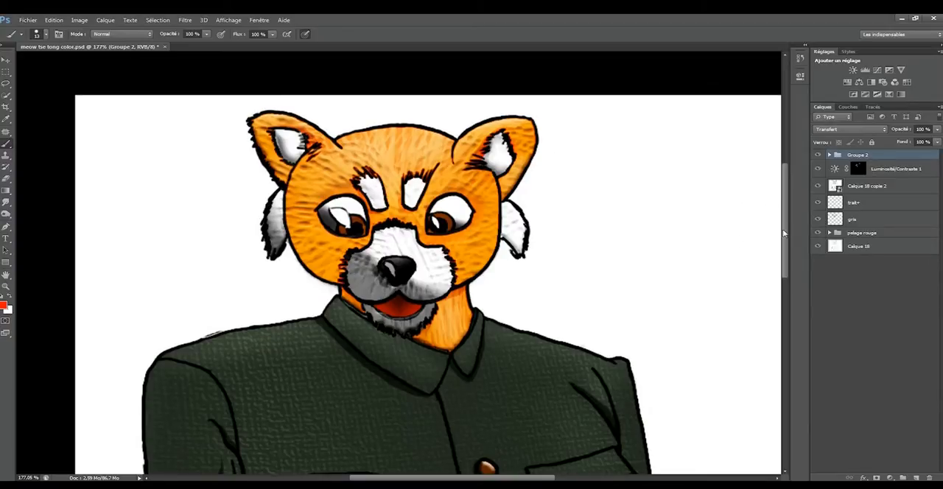
left_click_drag(785, 232, 780, 251)
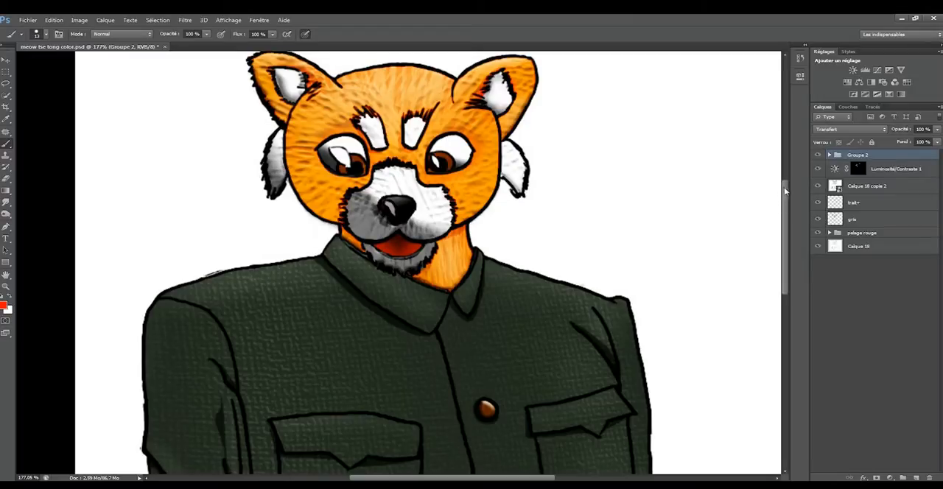
mouse_move(786, 191)
left_mouse_down()
mouse_move(783, 264)
mouse_move(773, 187)
left_mouse_up()
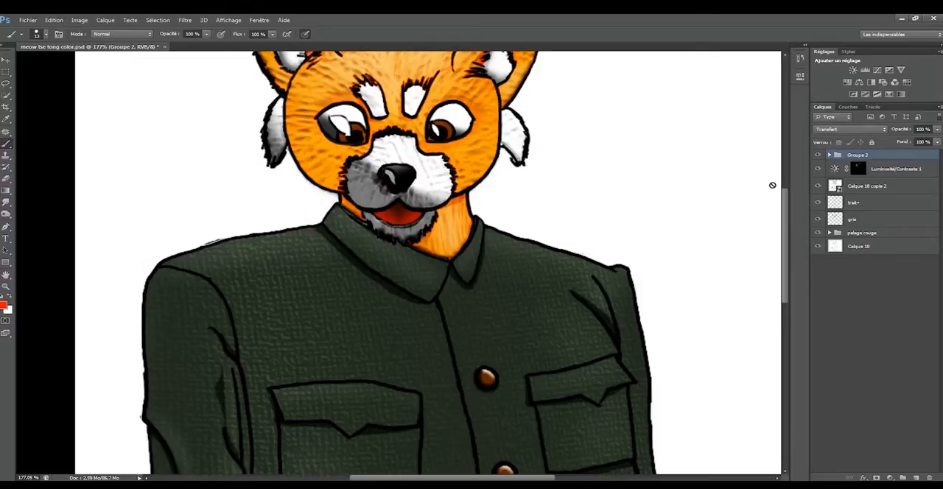